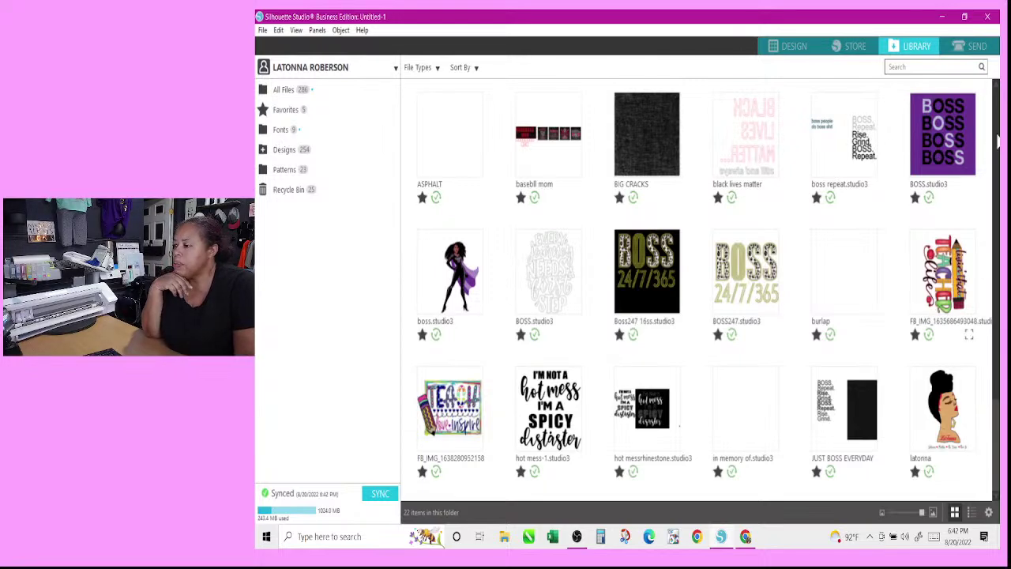
- Open the boss.studio3 superhero design
{"action": "scroll", "coordinate": [920, 348], "scroll_direction": "down", "scroll_amount": 2}
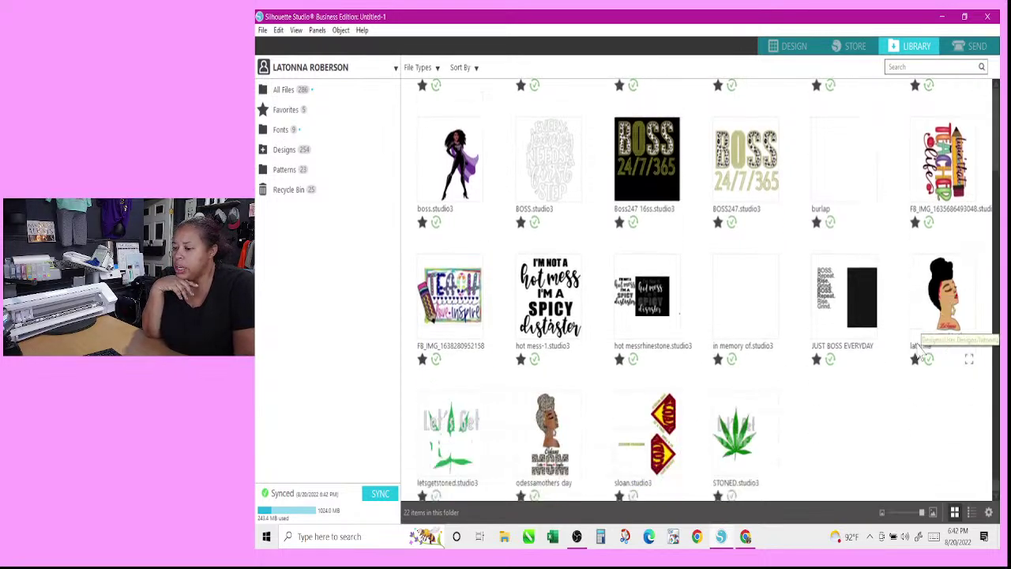
{"action": "scroll", "coordinate": [921, 352], "scroll_direction": "up", "scroll_amount": 1}
{"action": "scroll", "coordinate": [921, 352], "scroll_direction": "down", "scroll_amount": 1}
{"action": "scroll", "coordinate": [920, 351], "scroll_direction": "up", "scroll_amount": 1}
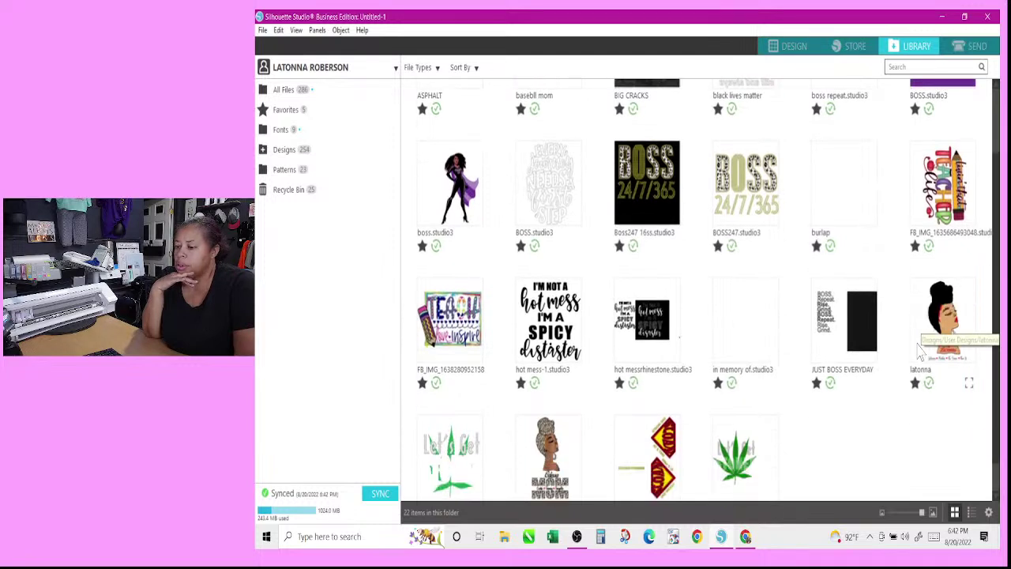
{"action": "scroll", "coordinate": [921, 352], "scroll_direction": "down", "scroll_amount": 1}
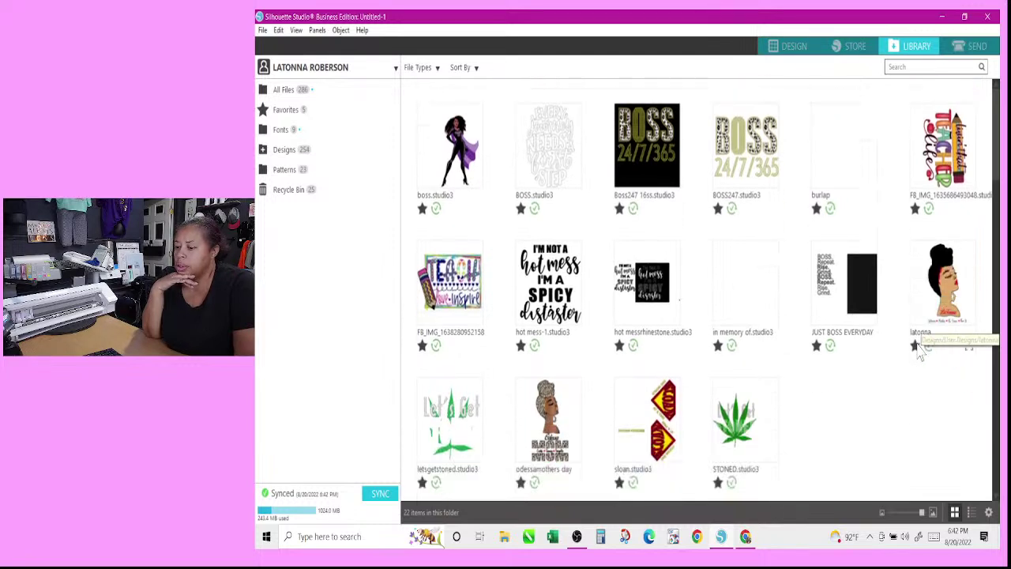
{"action": "scroll", "coordinate": [920, 351], "scroll_direction": "up", "scroll_amount": 1}
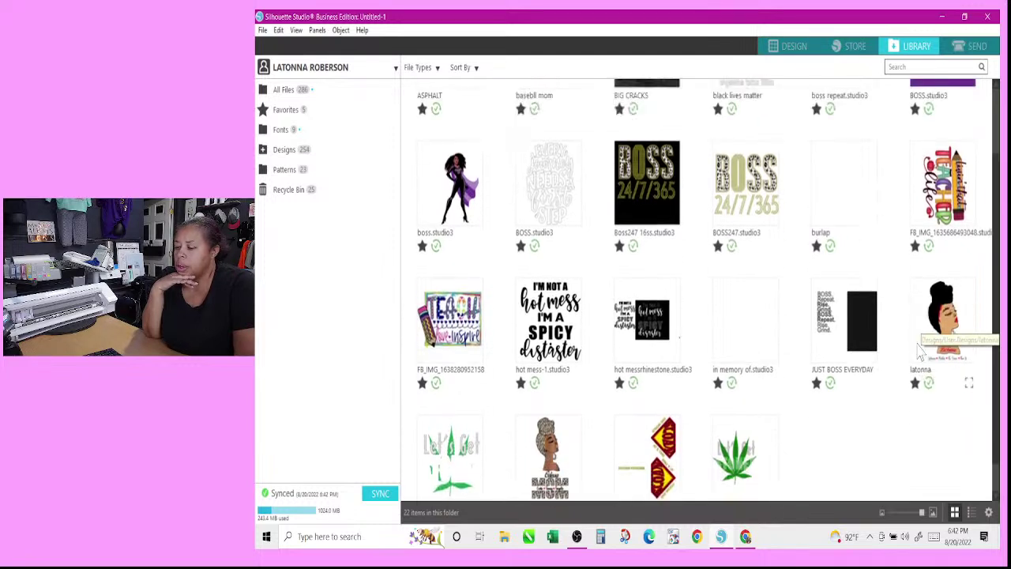
{"action": "double_click", "coordinate": [457, 180]}
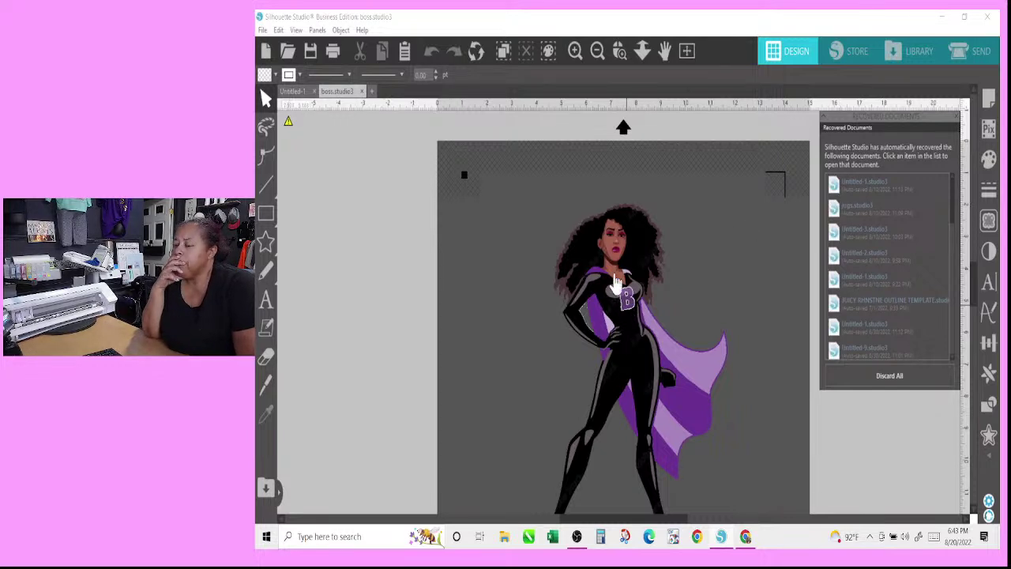
{"action": "left_click", "coordinate": [863, 126]}
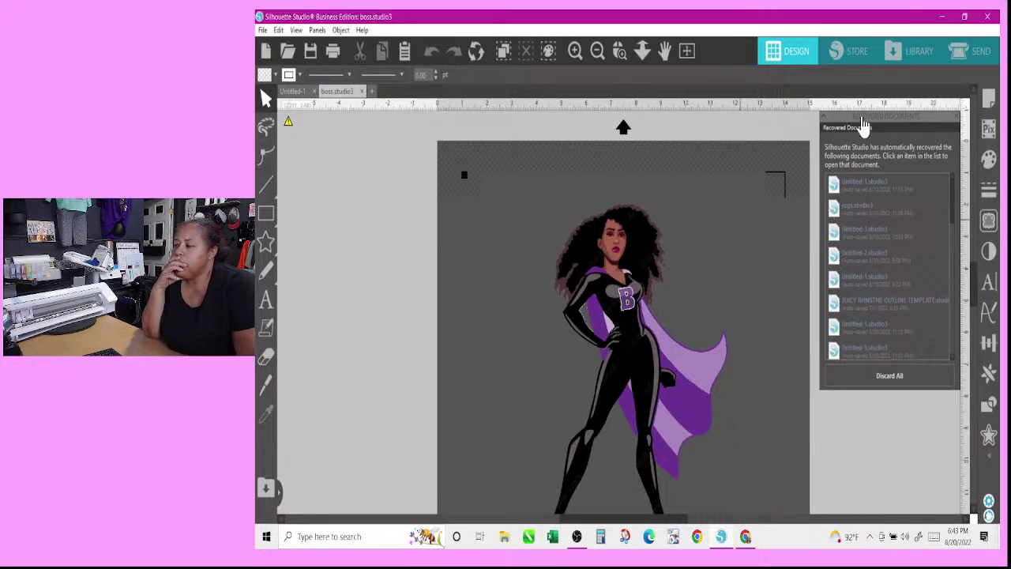
- Set Line cutting to uncoloured and light-purple lines only, skipping white and dark purple
{"action": "left_click", "coordinate": [980, 57]}
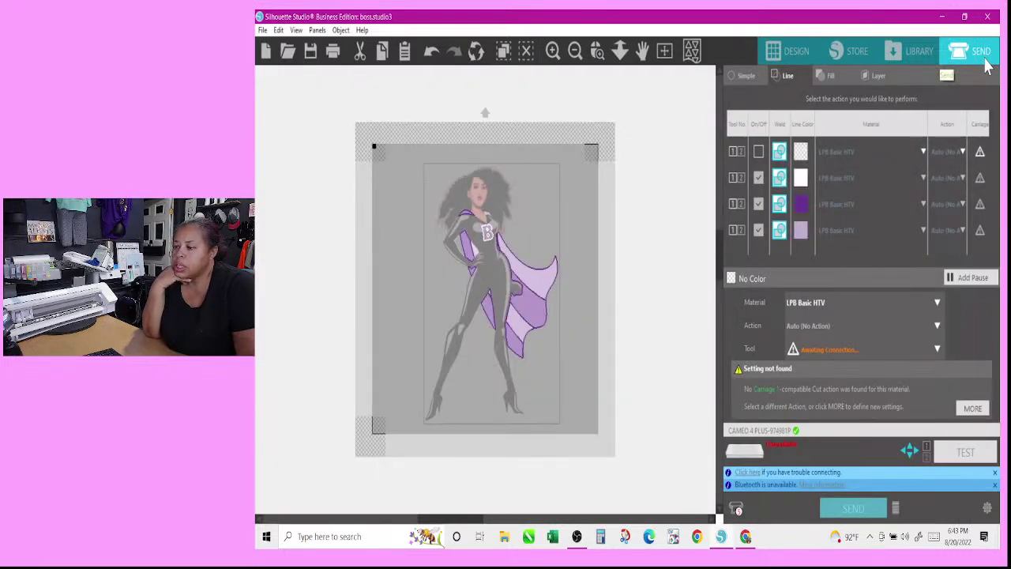
{"action": "left_click", "coordinate": [758, 152]}
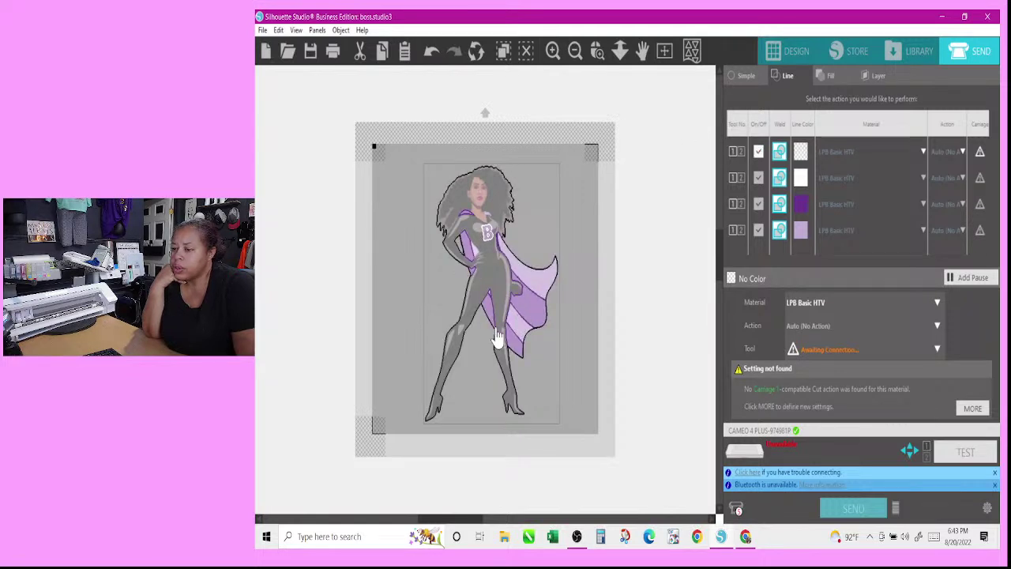
{"action": "left_click", "coordinate": [760, 205]}
{"action": "left_click", "coordinate": [759, 204]}
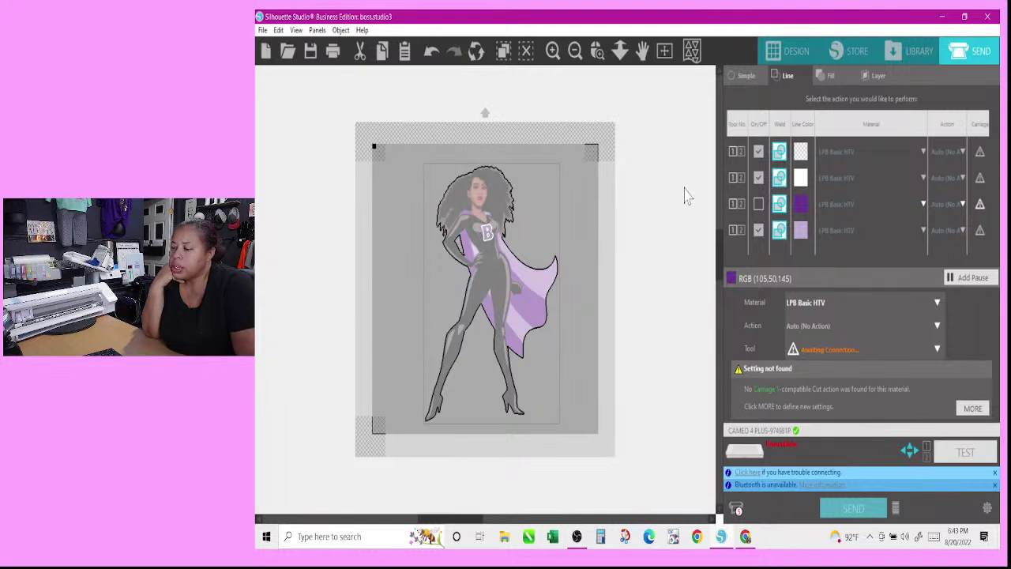
{"action": "left_click", "coordinate": [759, 152]}
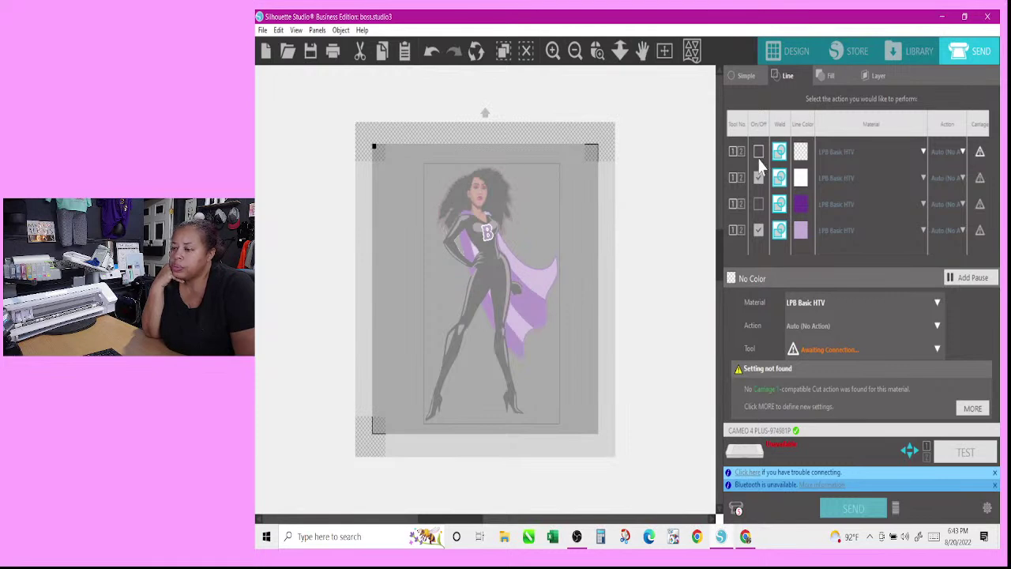
{"action": "left_click", "coordinate": [759, 152]}
{"action": "left_click", "coordinate": [757, 180]}
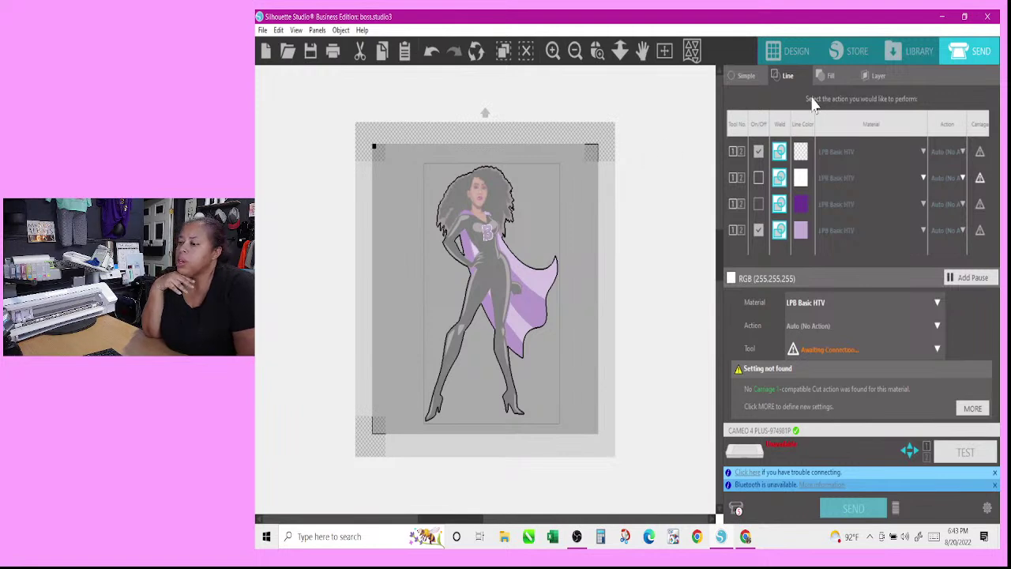
{"action": "left_click", "coordinate": [750, 76]}
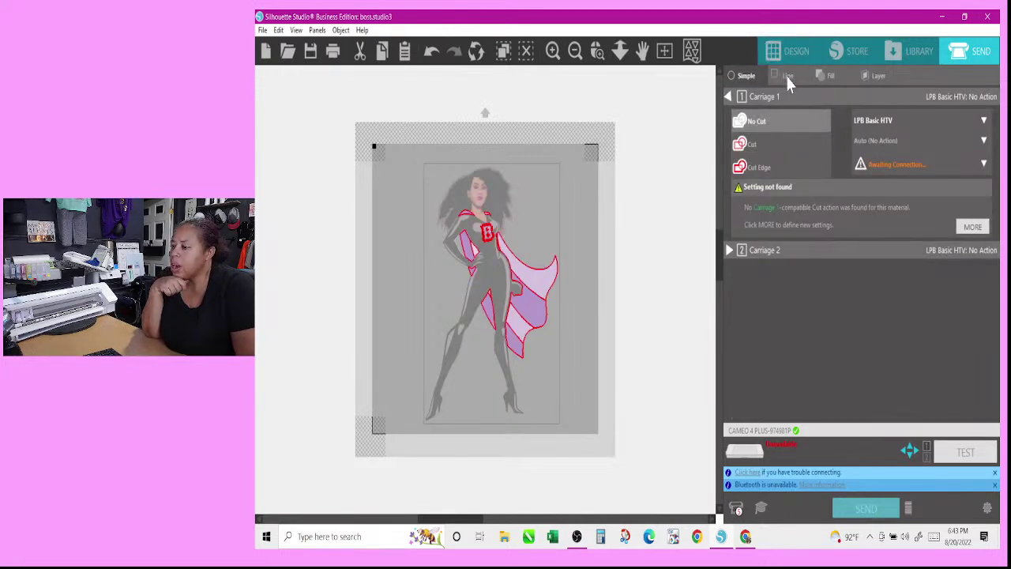
{"action": "left_click", "coordinate": [780, 52]}
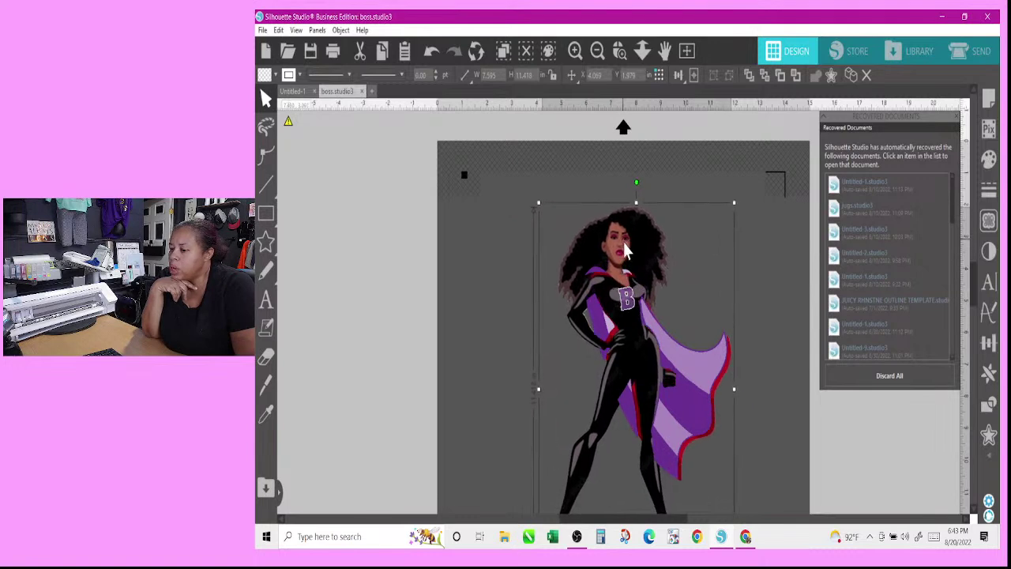
- Undo the two cut-outline changes, then select everything and shift the figure left
{"action": "left_click", "coordinate": [431, 54]}
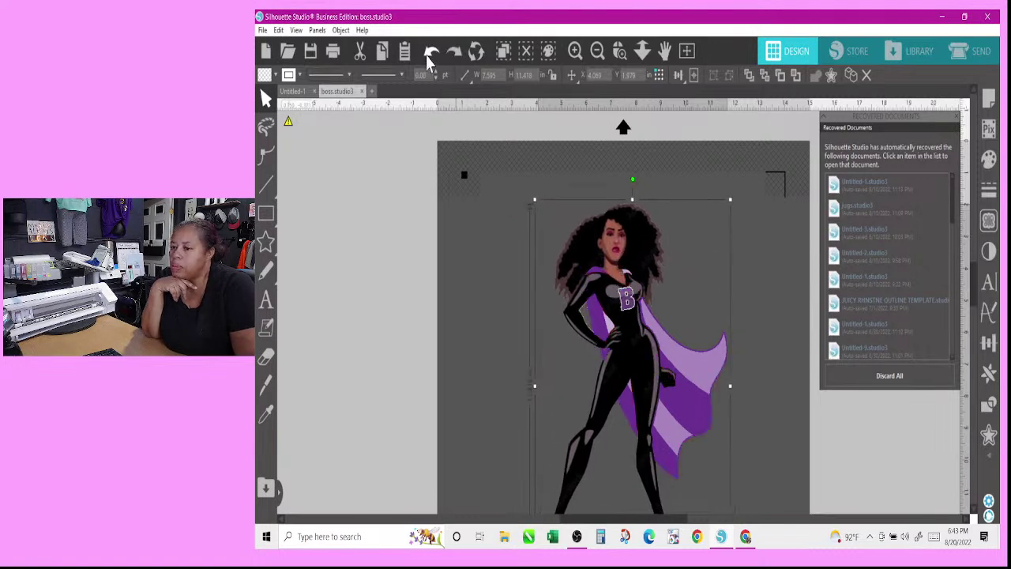
{"action": "left_click", "coordinate": [432, 56]}
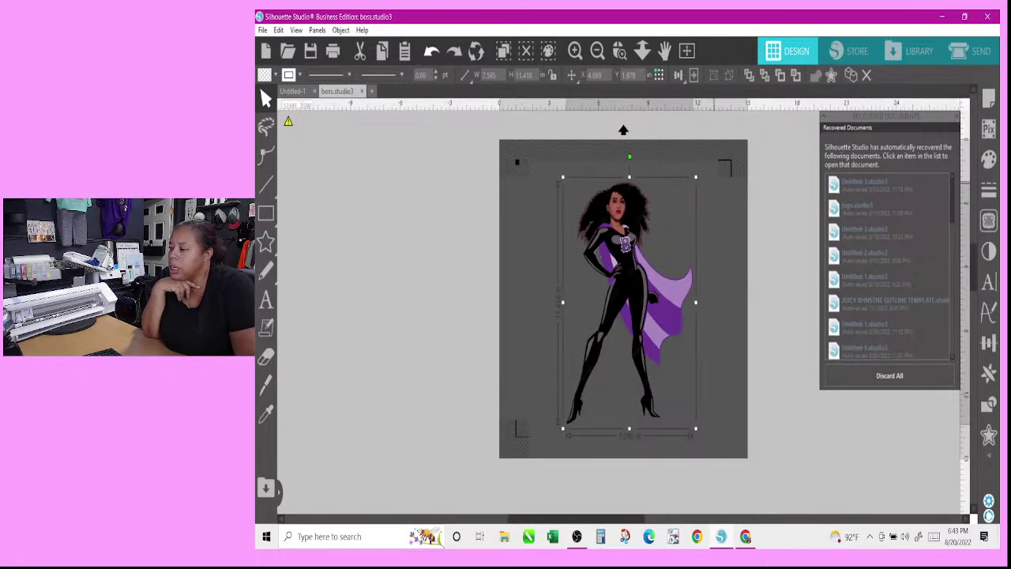
{"action": "left_click", "coordinate": [992, 103]}
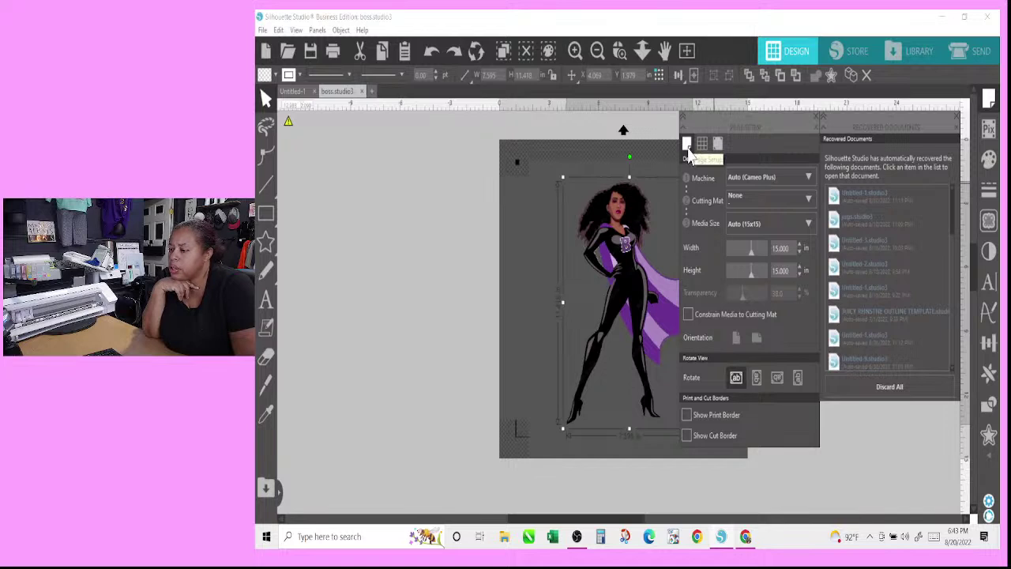
{"action": "left_click", "coordinate": [486, 166]}
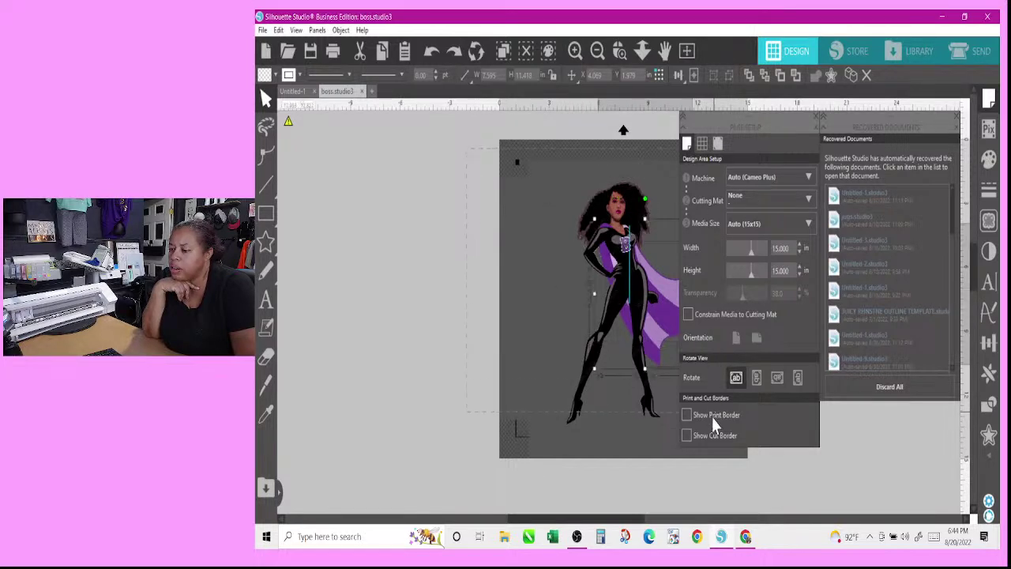
{"action": "key", "text": "ctrl+a"}
{"action": "left_click_drag", "start_coordinate": [610, 251], "coordinate": [583, 251]}
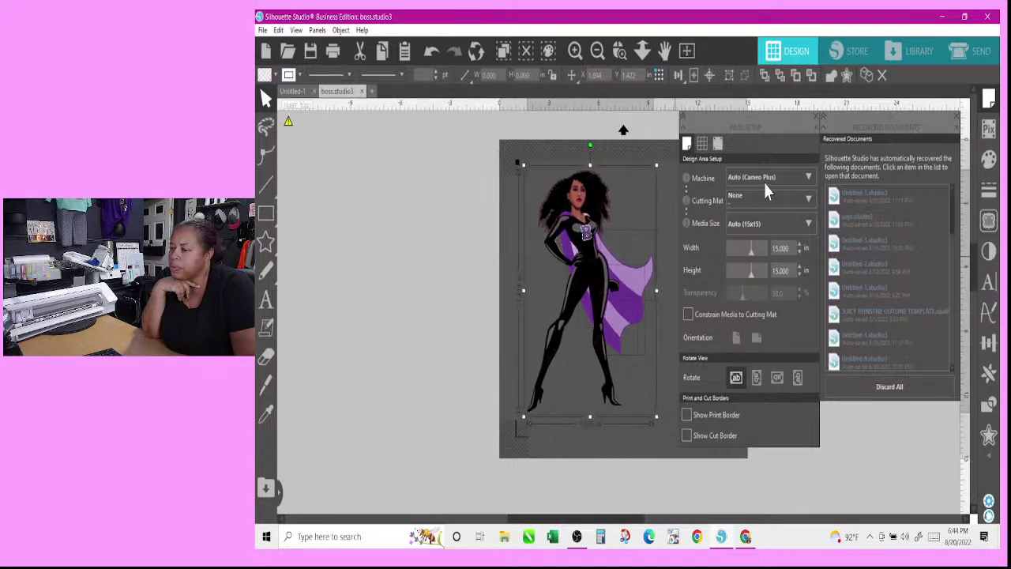
- Set the media size to Letter and shrink the figure proportionally to fit the page
{"action": "left_click", "coordinate": [740, 226]}
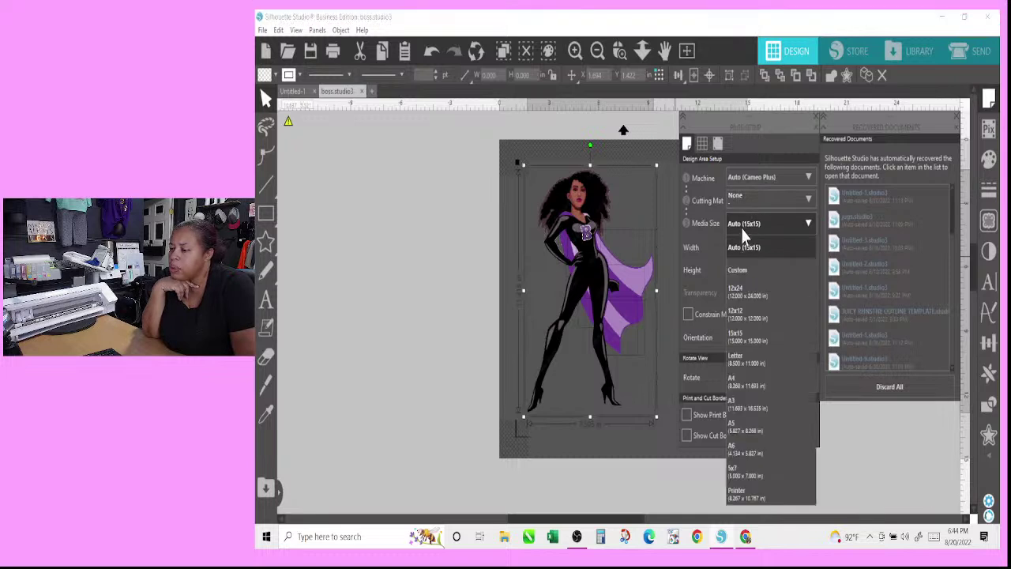
{"action": "left_click", "coordinate": [747, 360]}
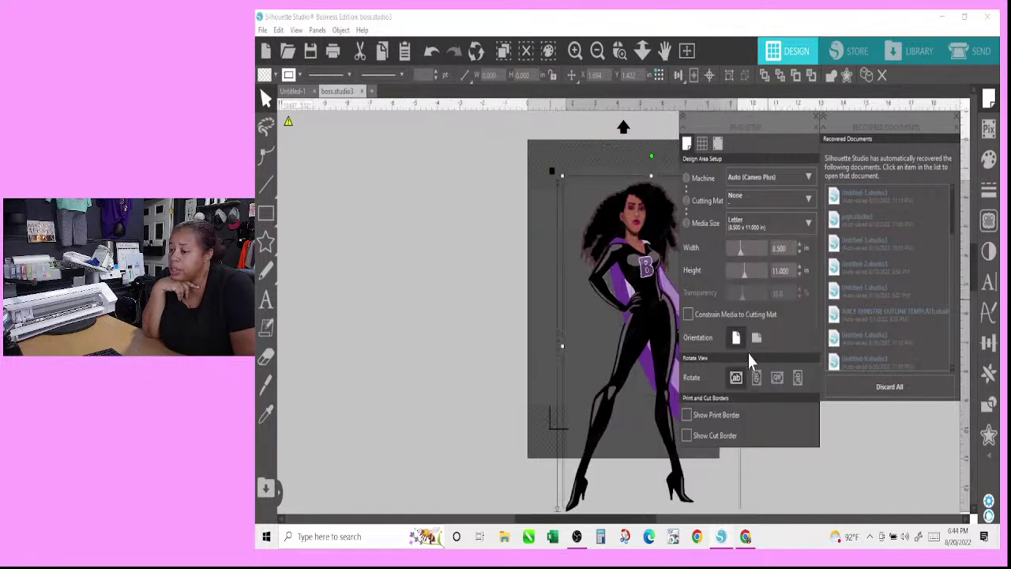
{"action": "left_click_drag", "start_coordinate": [775, 129], "coordinate": [388, 131]}
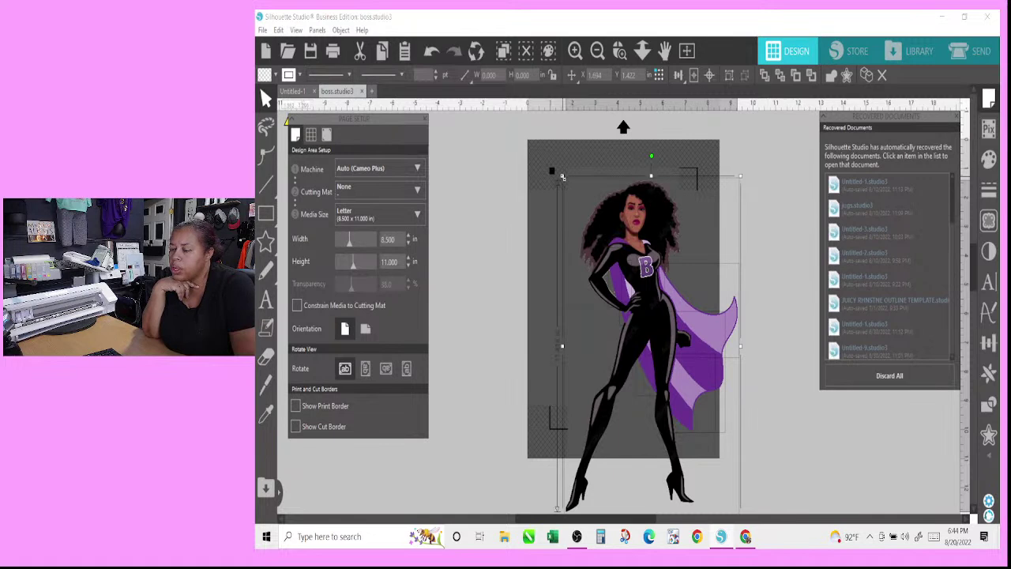
{"action": "mouse_move", "coordinate": [513, 141]}
{"action": "left_mouse_down"}
{"action": "mouse_move", "coordinate": [594, 170]}
{"action": "mouse_move", "coordinate": [727, 397]}
{"action": "mouse_move", "coordinate": [745, 525]}
{"action": "mouse_move", "coordinate": [761, 511]}
{"action": "left_mouse_up"}
{"action": "left_click_drag", "start_coordinate": [711, 431], "coordinate": [682, 366]}
- Select the superhero image and undo an accidental corner resize
{"action": "left_click", "coordinate": [512, 268]}
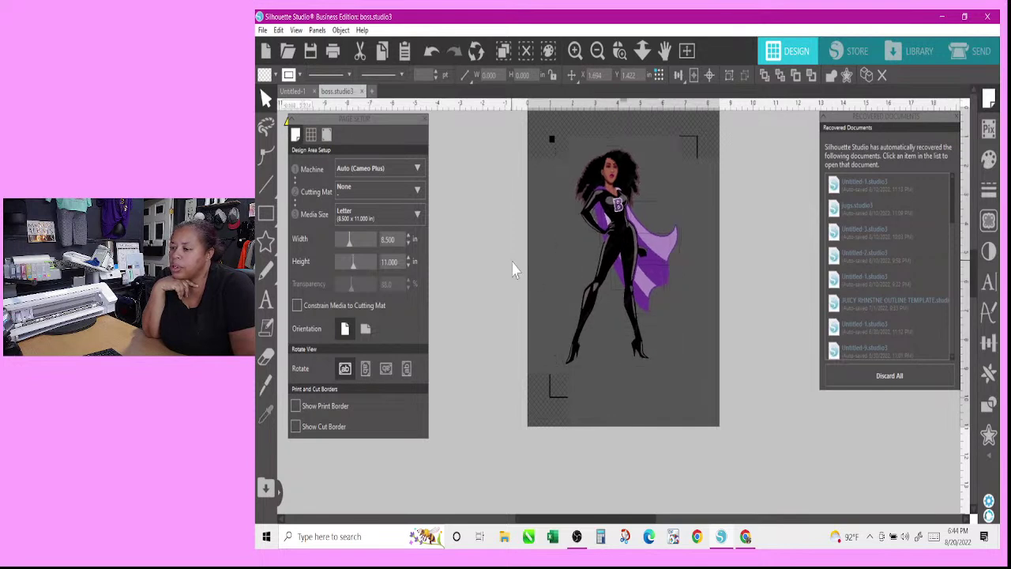
{"action": "left_click", "coordinate": [620, 229]}
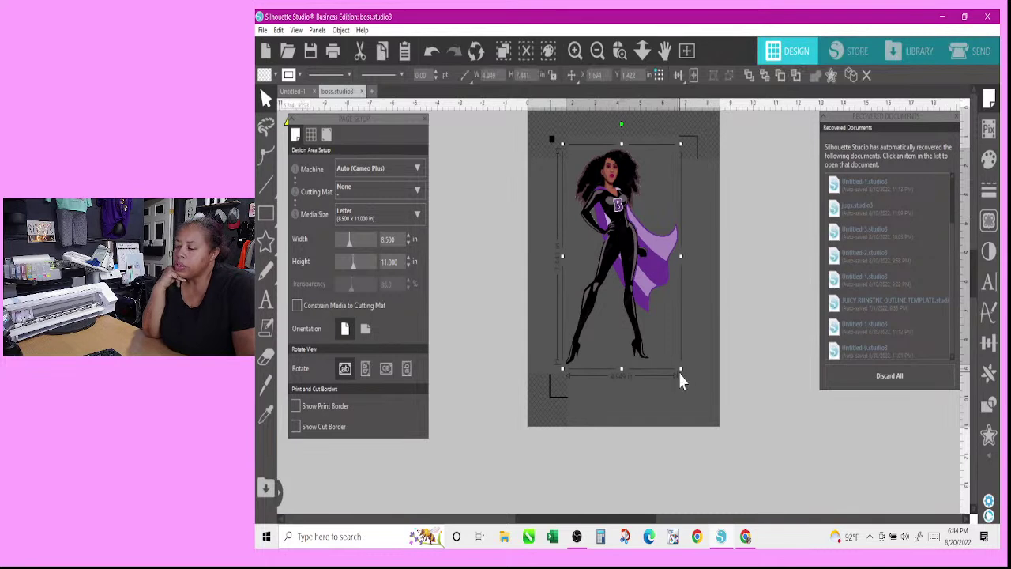
{"action": "left_click_drag", "start_coordinate": [679, 373], "coordinate": [693, 392]}
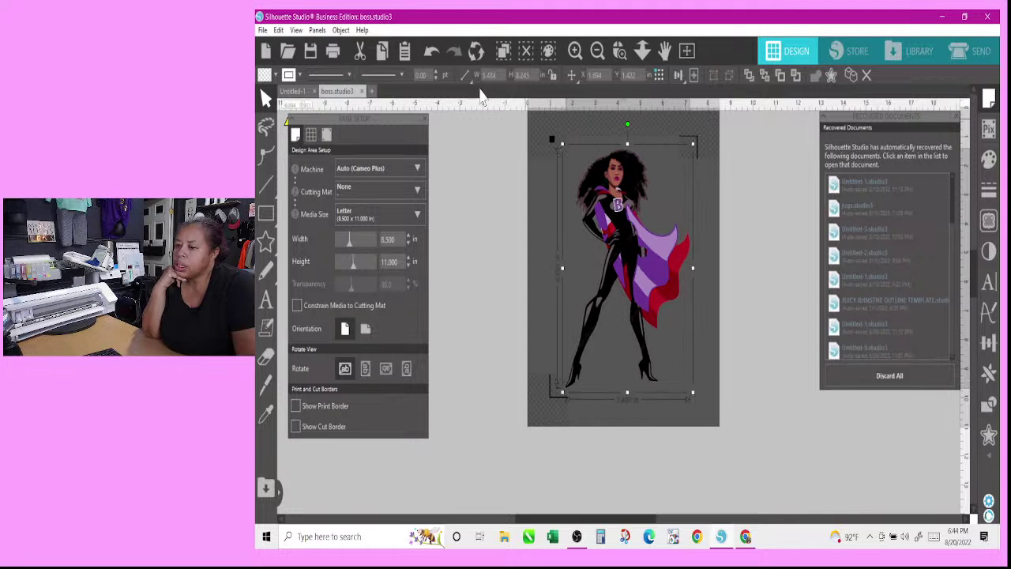
{"action": "left_click", "coordinate": [433, 52]}
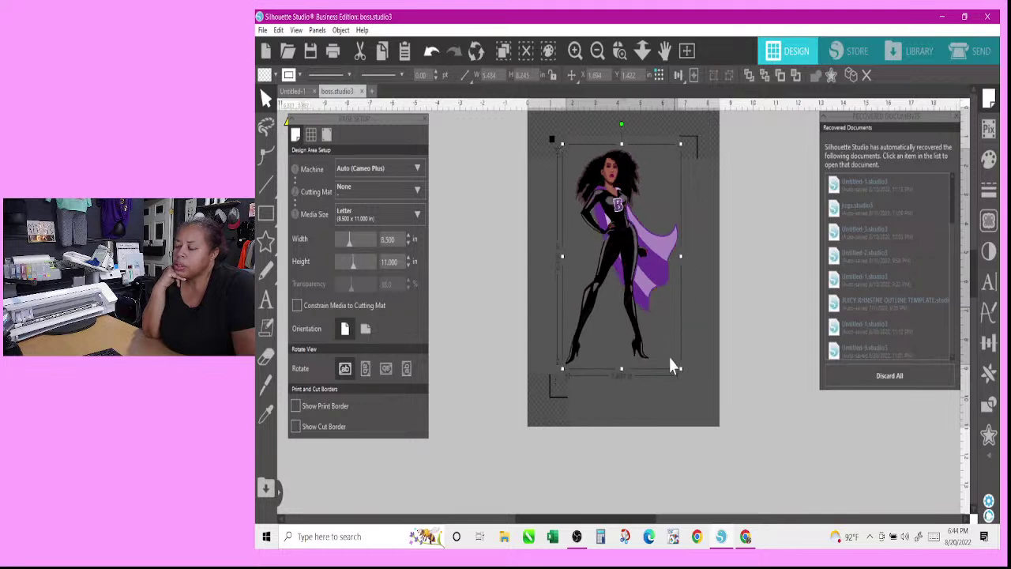
- Group all the figure's pieces into one object, keeping the purple cape, and nudge it slightly
{"action": "left_click_drag", "start_coordinate": [739, 409], "coordinate": [531, 138]}
{"action": "right_click", "coordinate": [617, 181]}
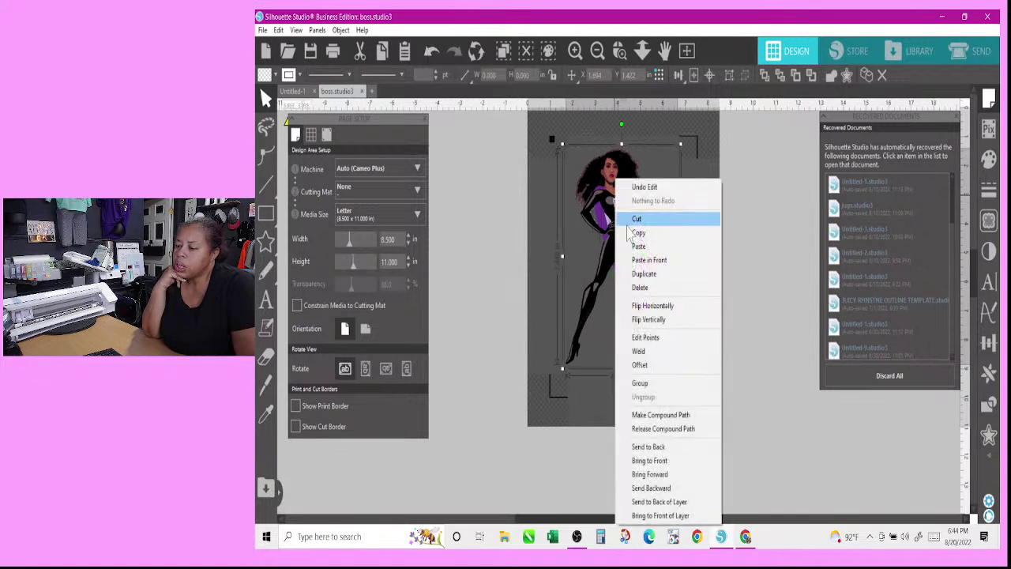
{"action": "left_click", "coordinate": [659, 416]}
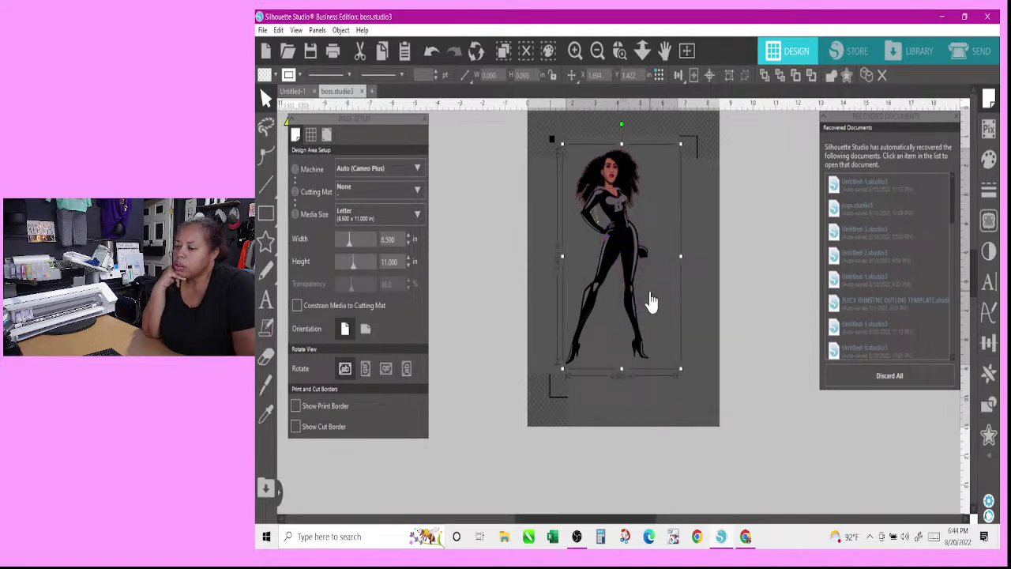
{"action": "left_click", "coordinate": [432, 51]}
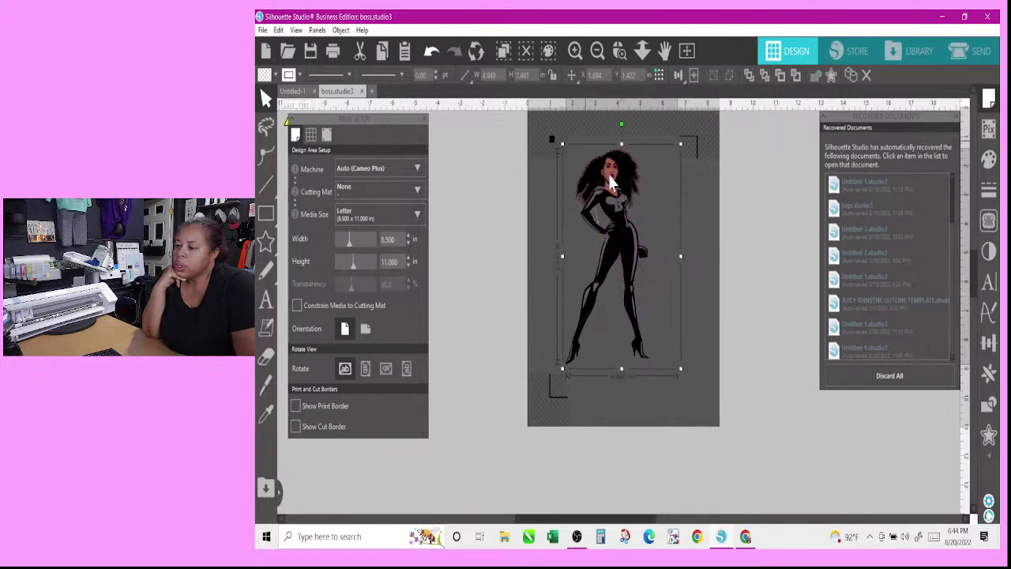
{"action": "right_click", "coordinate": [609, 221]}
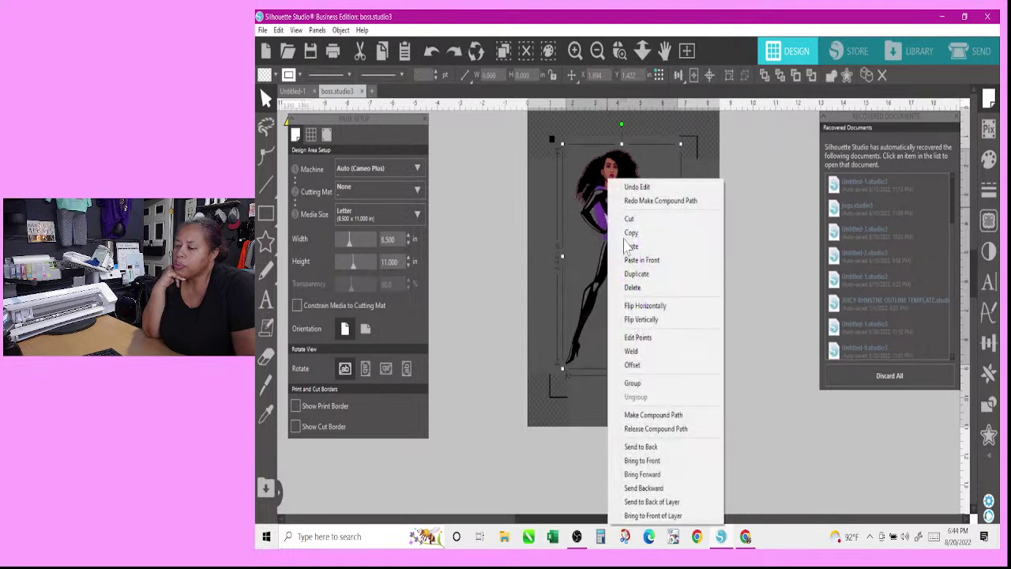
{"action": "left_click", "coordinate": [635, 385]}
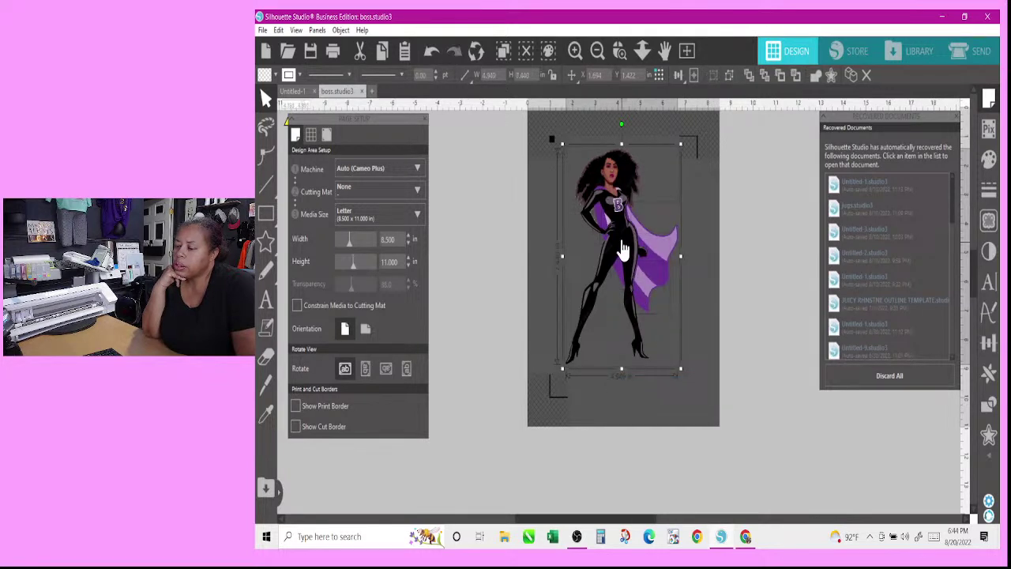
{"action": "mouse_move", "coordinate": [630, 233]}
{"action": "left_mouse_down"}
{"action": "mouse_move", "coordinate": [636, 227]}
{"action": "mouse_move", "coordinate": [619, 226]}
{"action": "mouse_move", "coordinate": [641, 229]}
{"action": "left_mouse_up"}
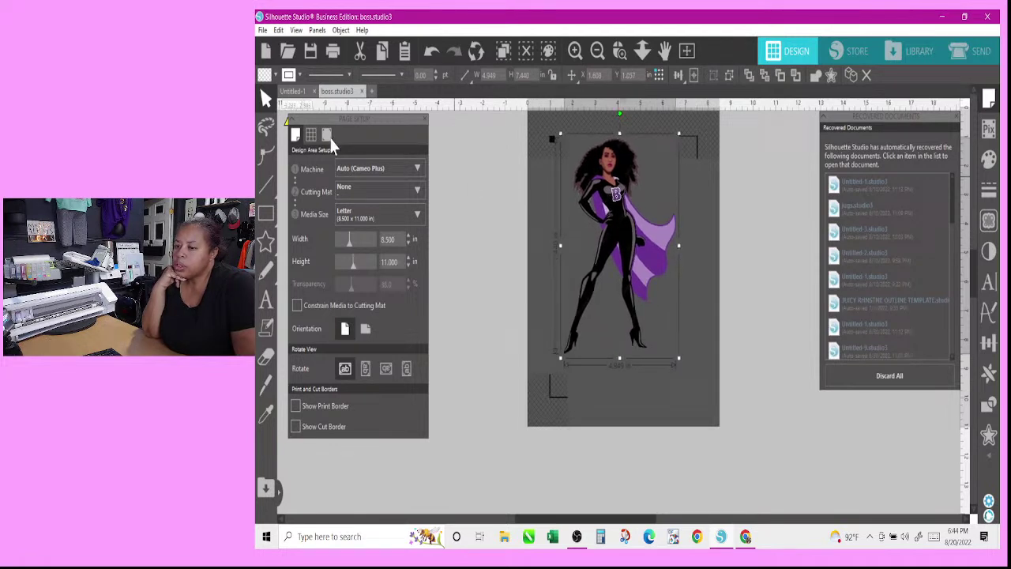
- Set the Background Color to Light in Display preferences, keeping the Dark theme
{"action": "left_click", "coordinate": [326, 136]}
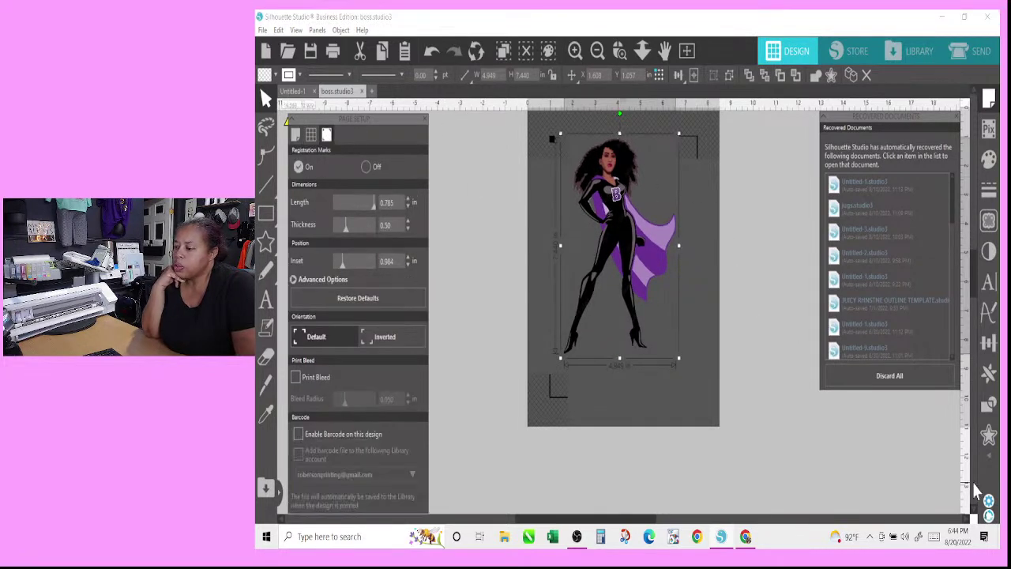
{"action": "left_click", "coordinate": [989, 503]}
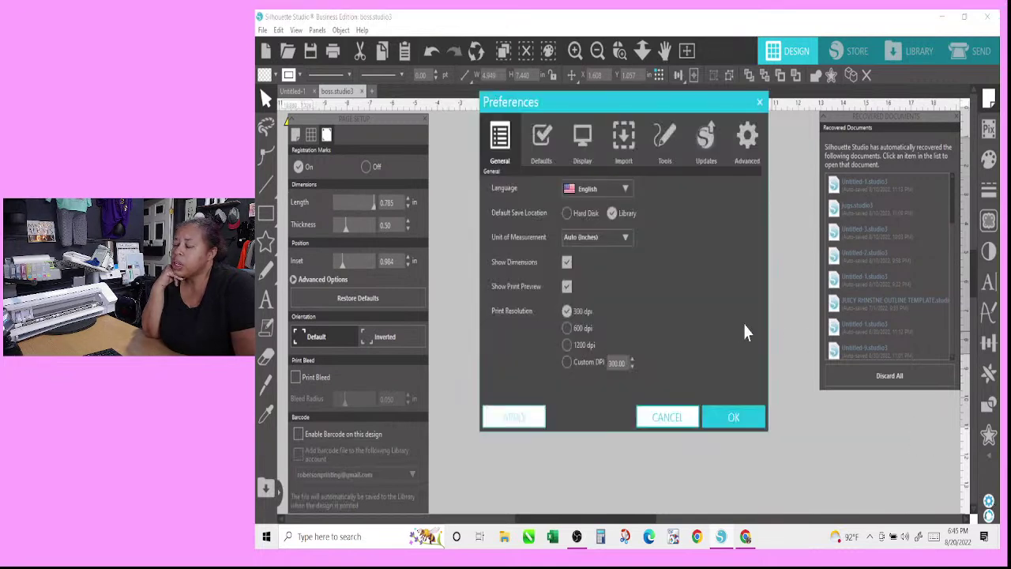
{"action": "left_click", "coordinate": [551, 157]}
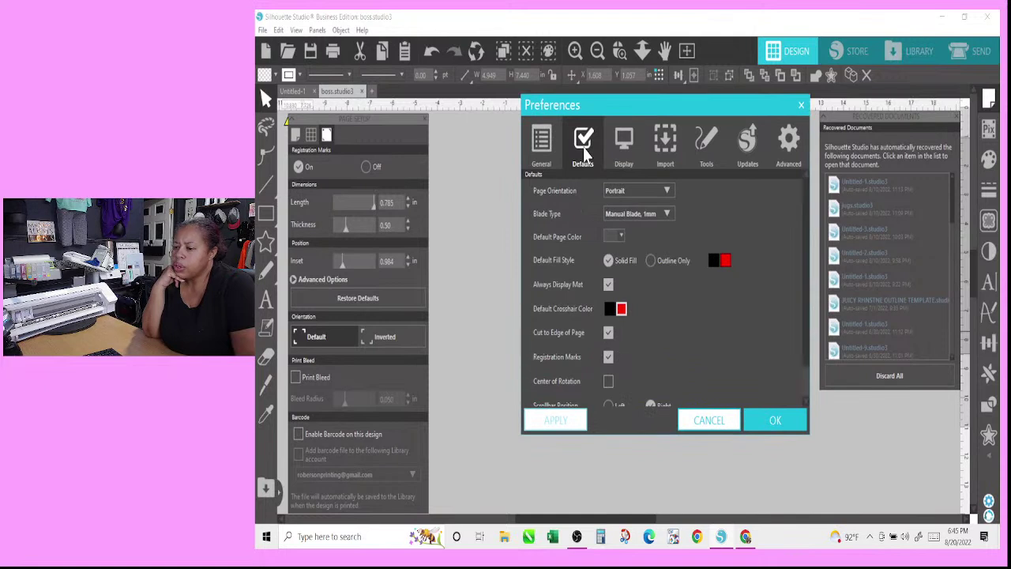
{"action": "left_click", "coordinate": [624, 150]}
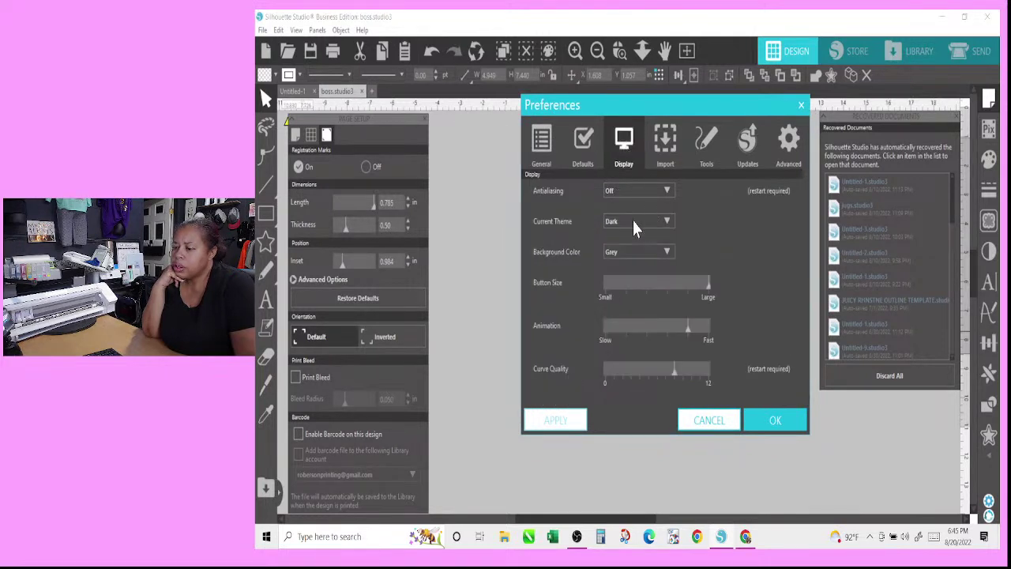
{"action": "left_click", "coordinate": [634, 227]}
{"action": "left_click", "coordinate": [633, 220]}
{"action": "left_click", "coordinate": [639, 253]}
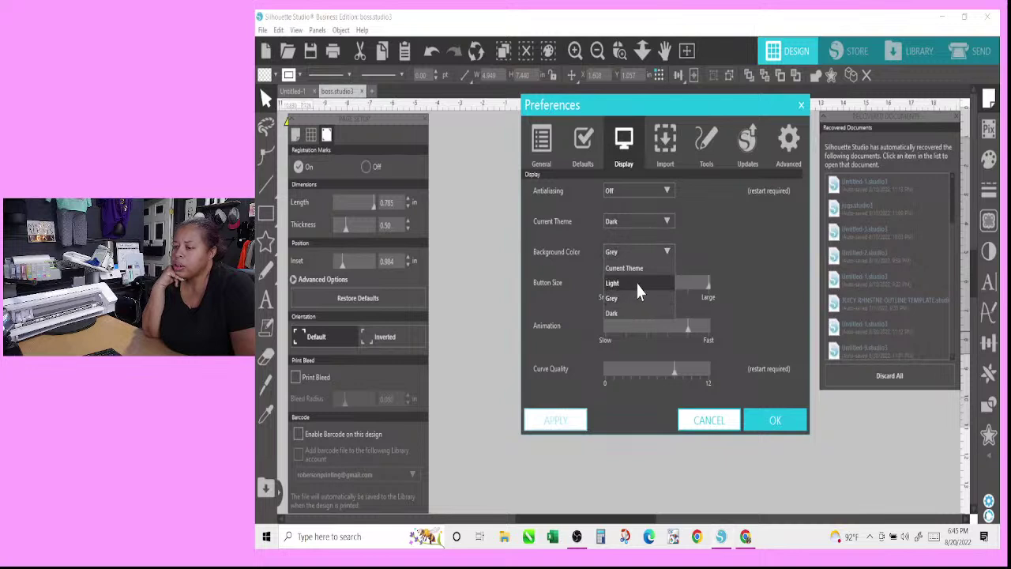
{"action": "left_click", "coordinate": [636, 285]}
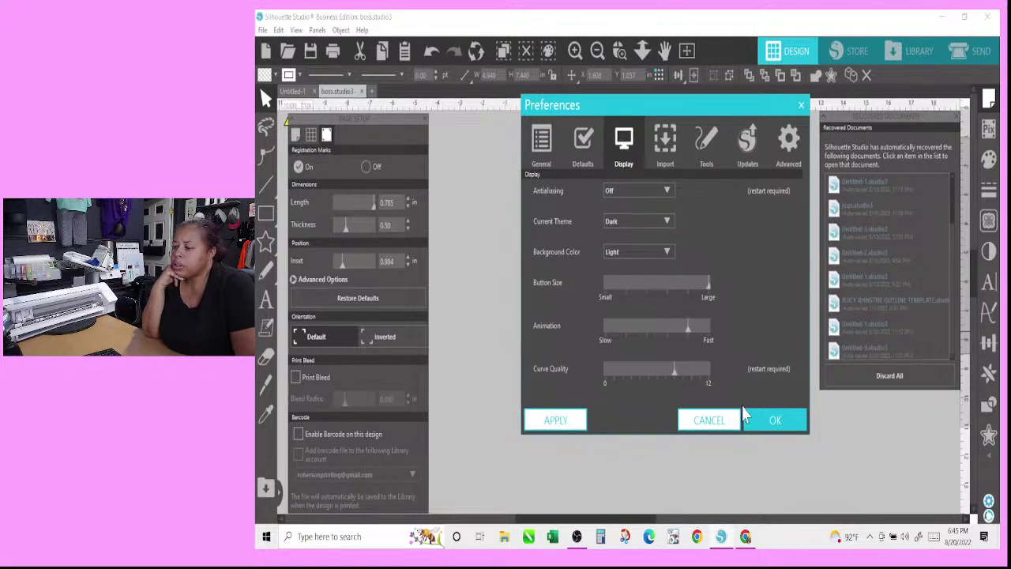
{"action": "left_click", "coordinate": [776, 423]}
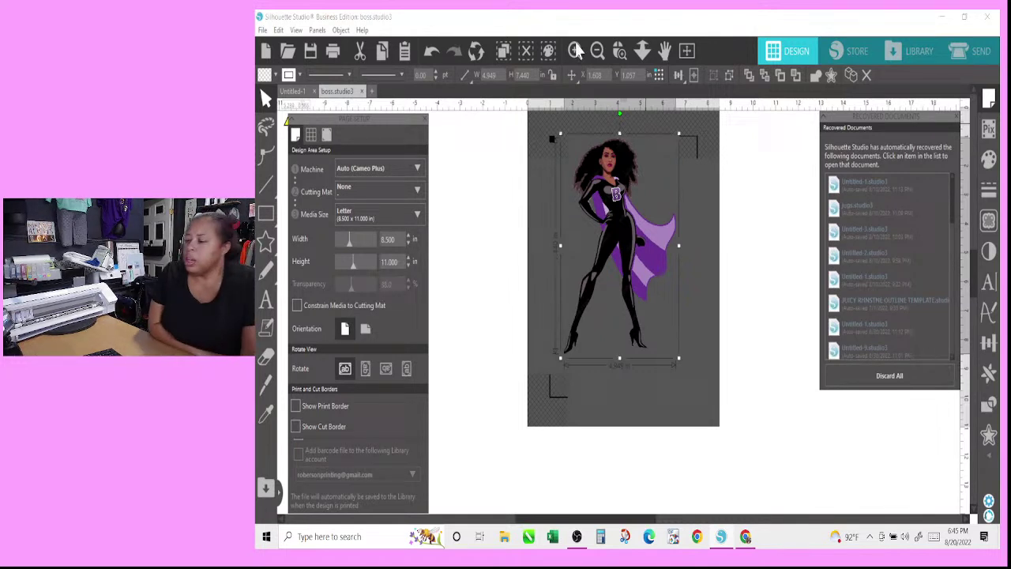
- Change the Default Page Color to black
{"action": "left_click", "coordinate": [989, 502]}
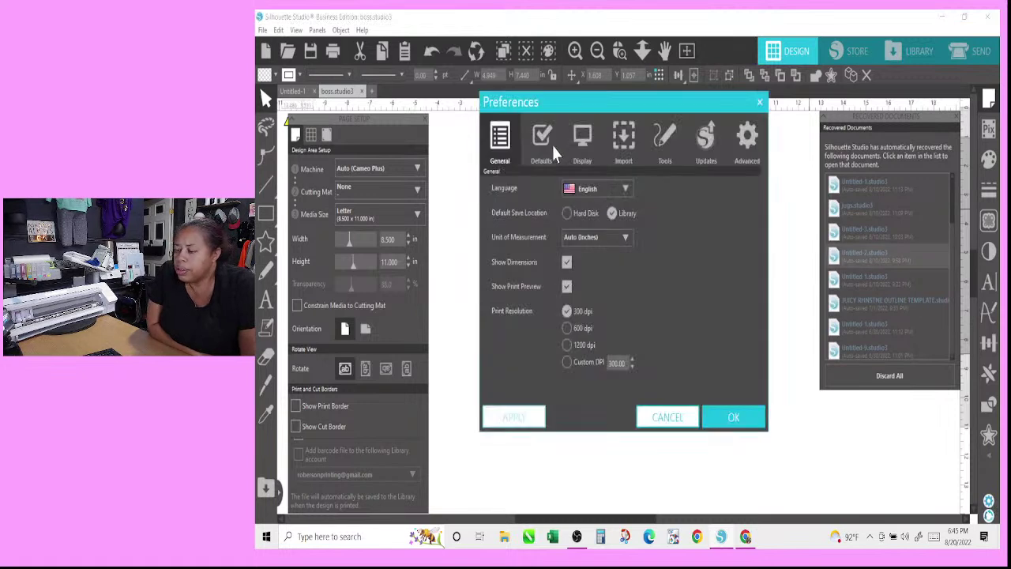
{"action": "left_click", "coordinate": [551, 152]}
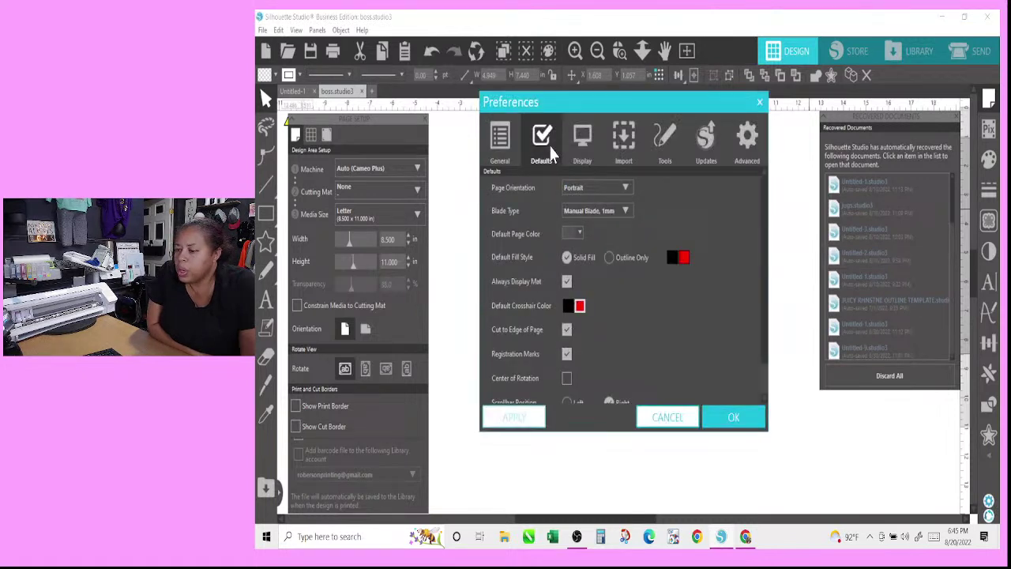
{"action": "left_click", "coordinate": [580, 235]}
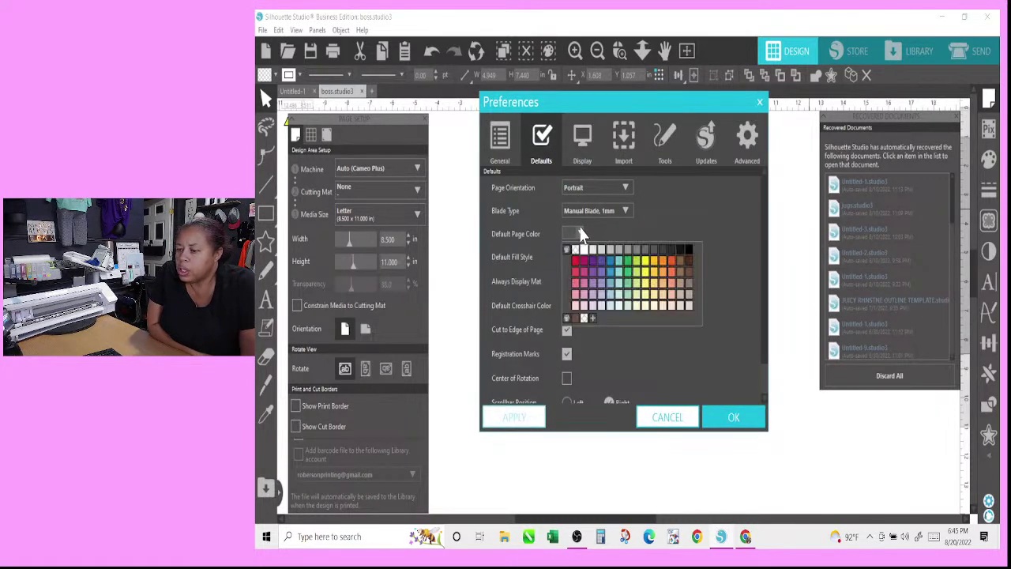
{"action": "left_click", "coordinate": [681, 251]}
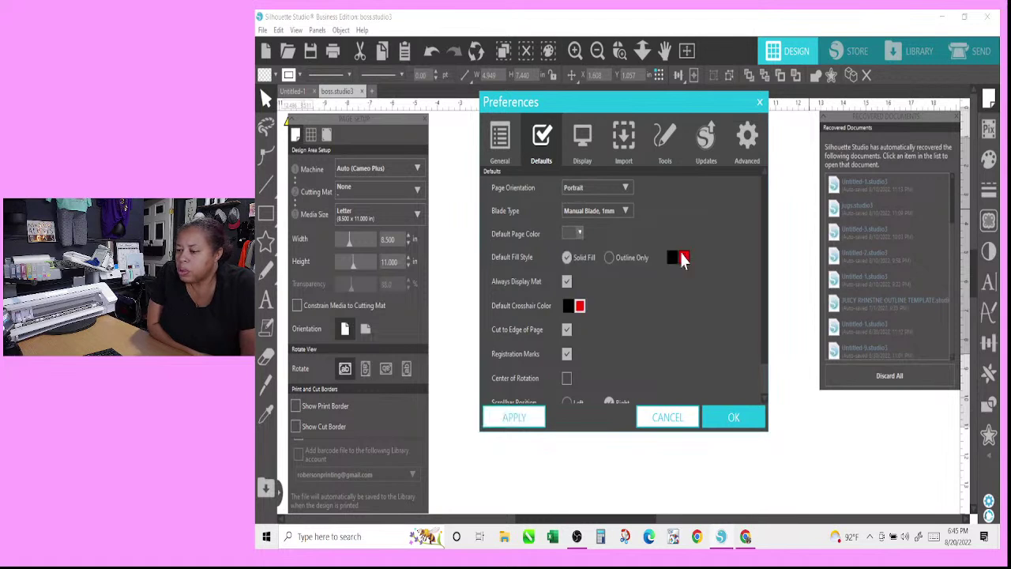
{"action": "left_click", "coordinate": [730, 418]}
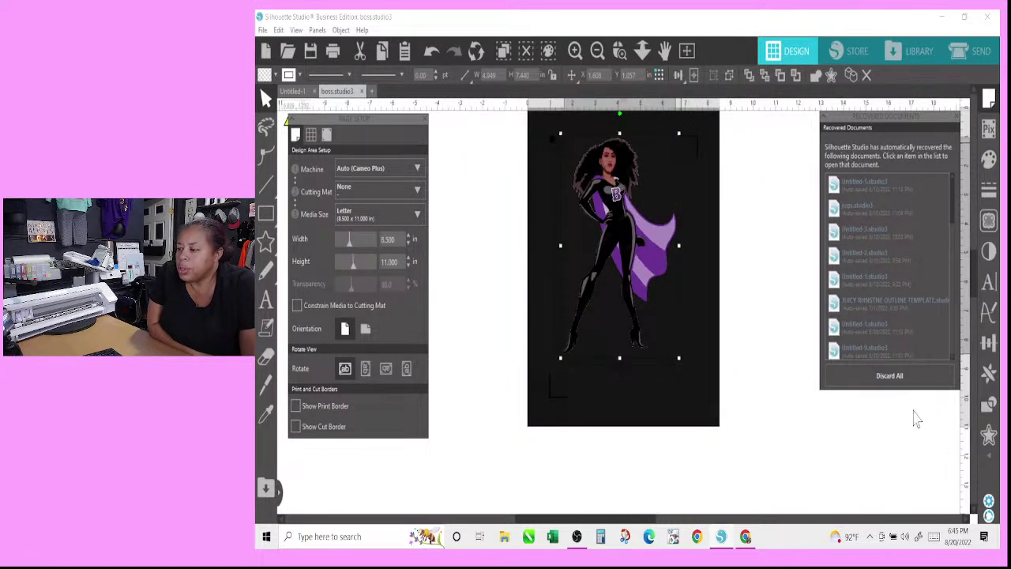
- Change the Default Page Color to white
{"action": "left_click", "coordinate": [990, 503]}
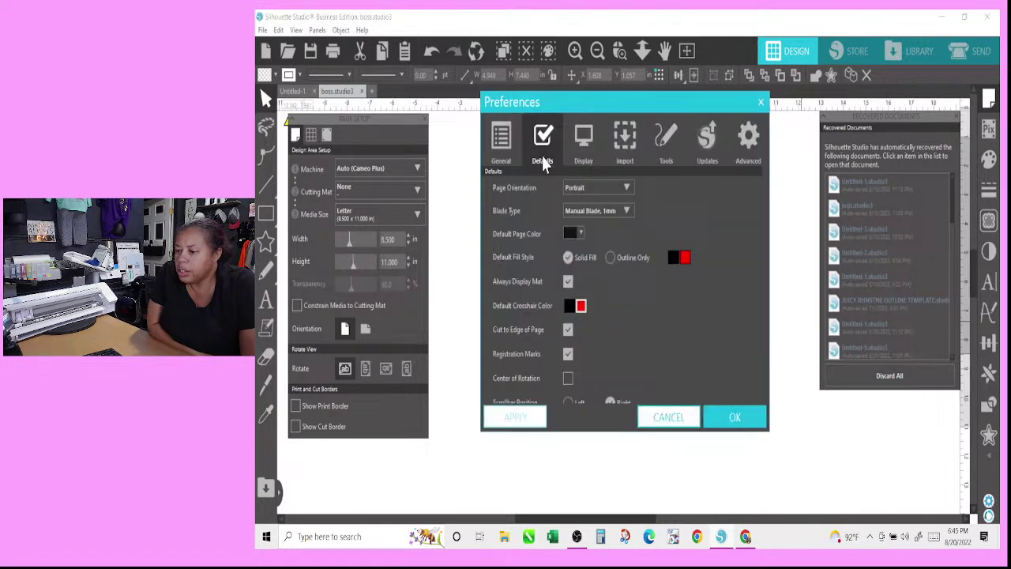
{"action": "left_click", "coordinate": [582, 233]}
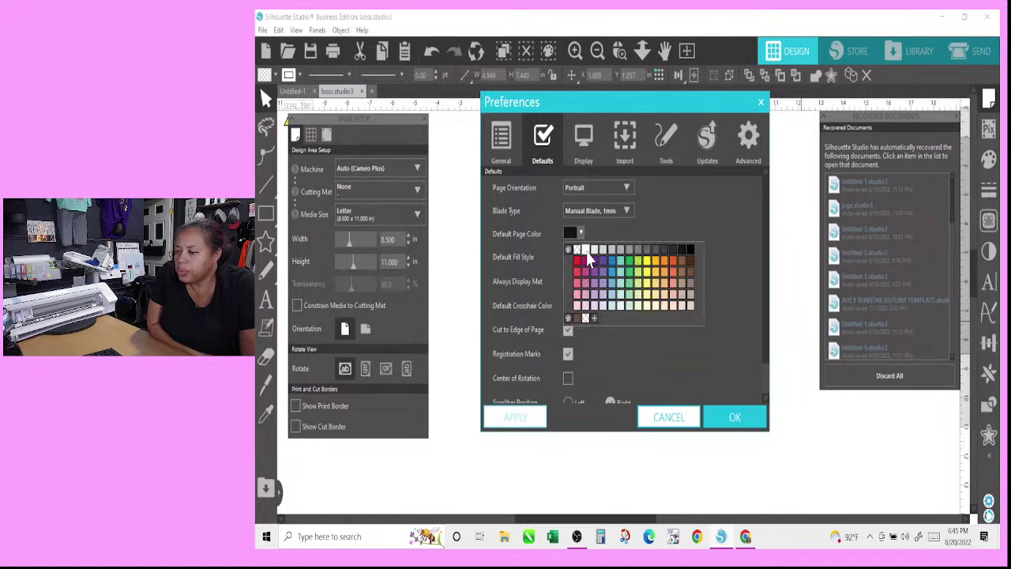
{"action": "left_click", "coordinate": [586, 250]}
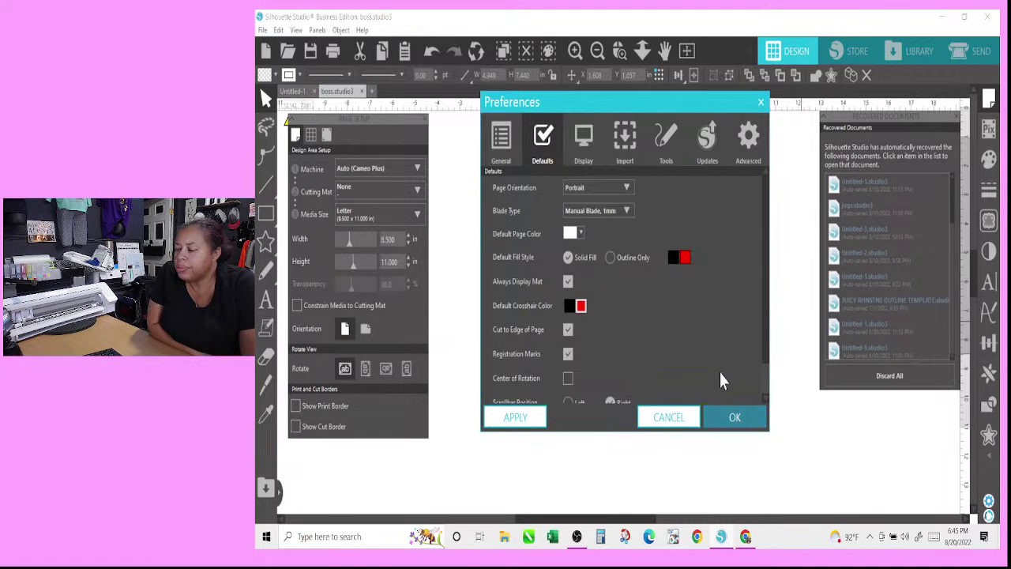
{"action": "left_click", "coordinate": [733, 417]}
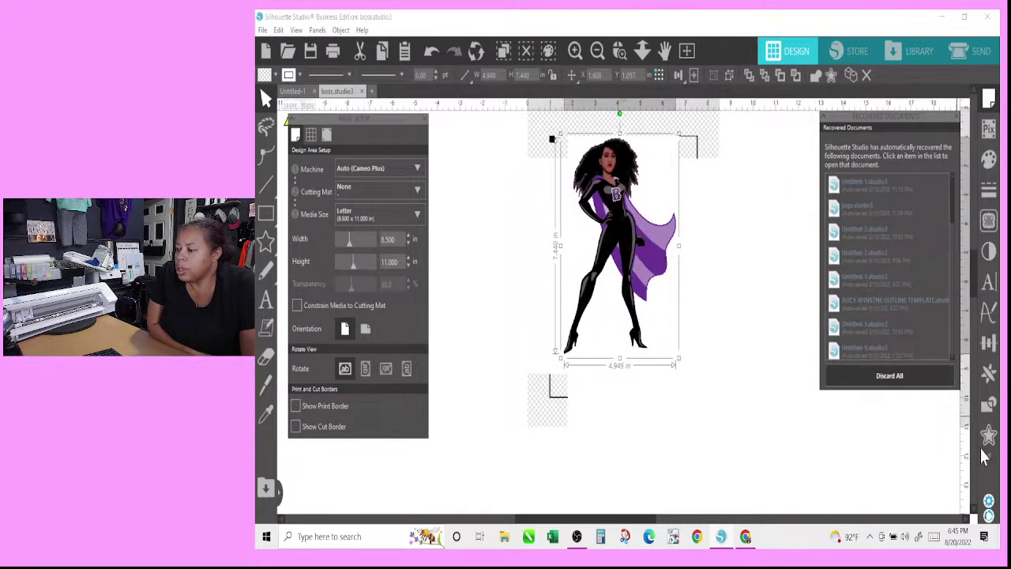
- Change the Default Page Color to light grey, keeping the Dark theme
{"action": "left_click", "coordinate": [992, 509]}
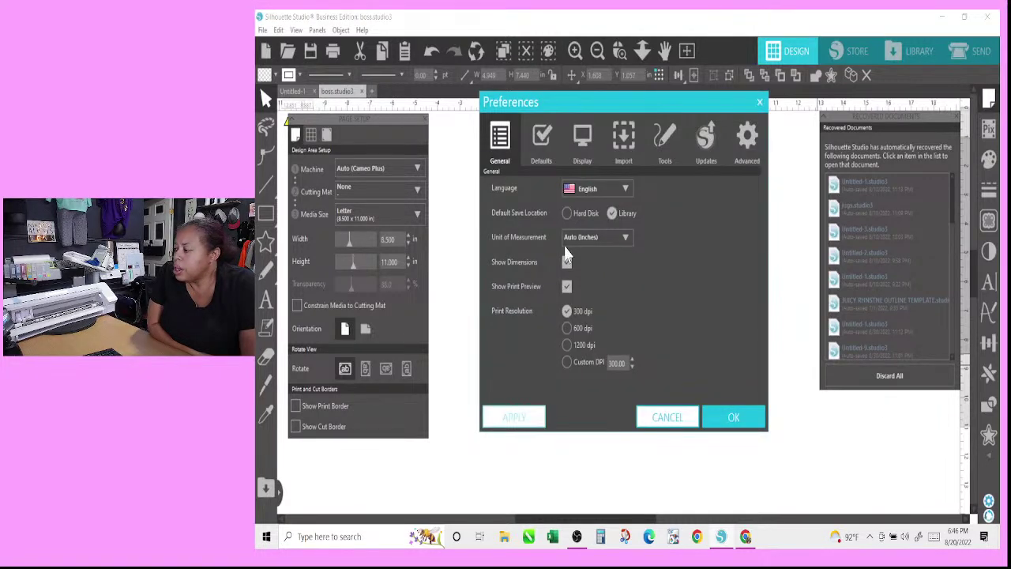
{"action": "left_click", "coordinate": [566, 261]}
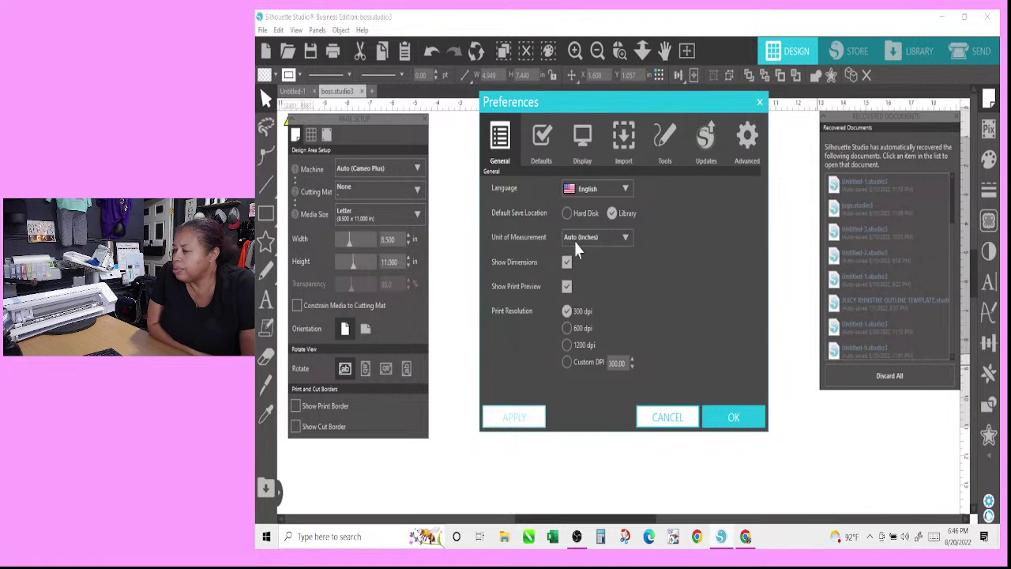
{"action": "left_click", "coordinate": [583, 147]}
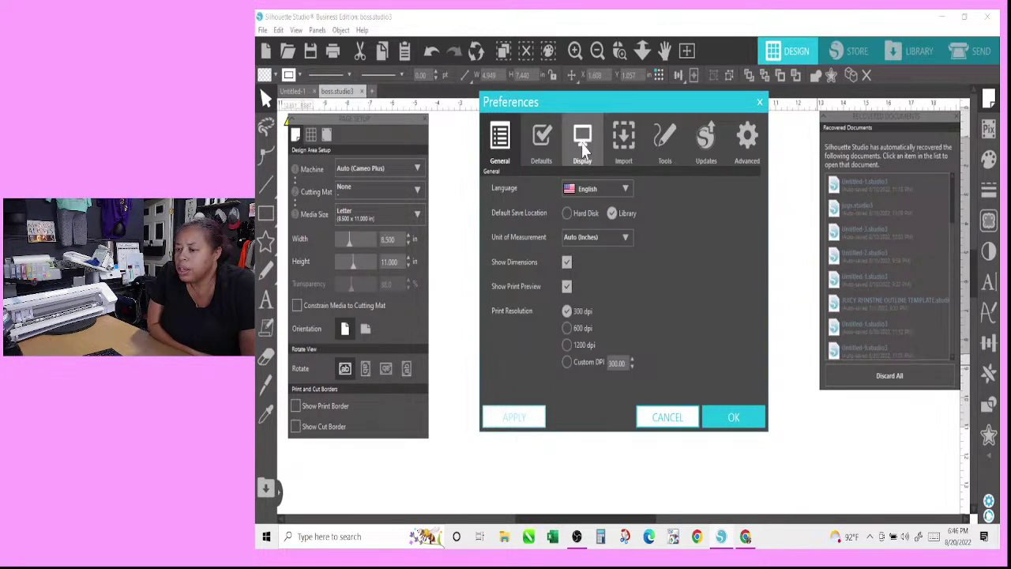
{"action": "left_click", "coordinate": [541, 143]}
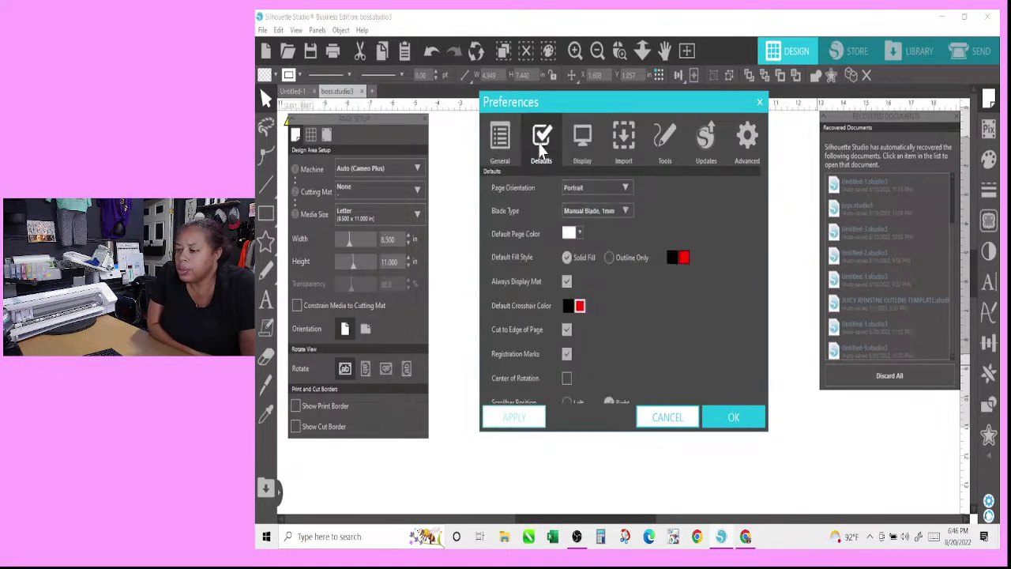
{"action": "left_click", "coordinate": [578, 230]}
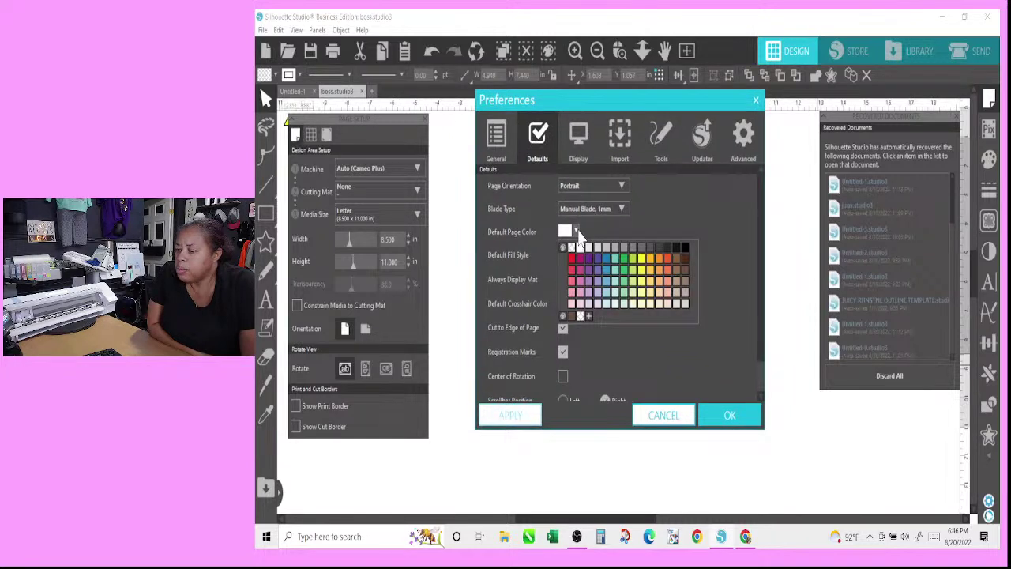
{"action": "left_click", "coordinate": [616, 249]}
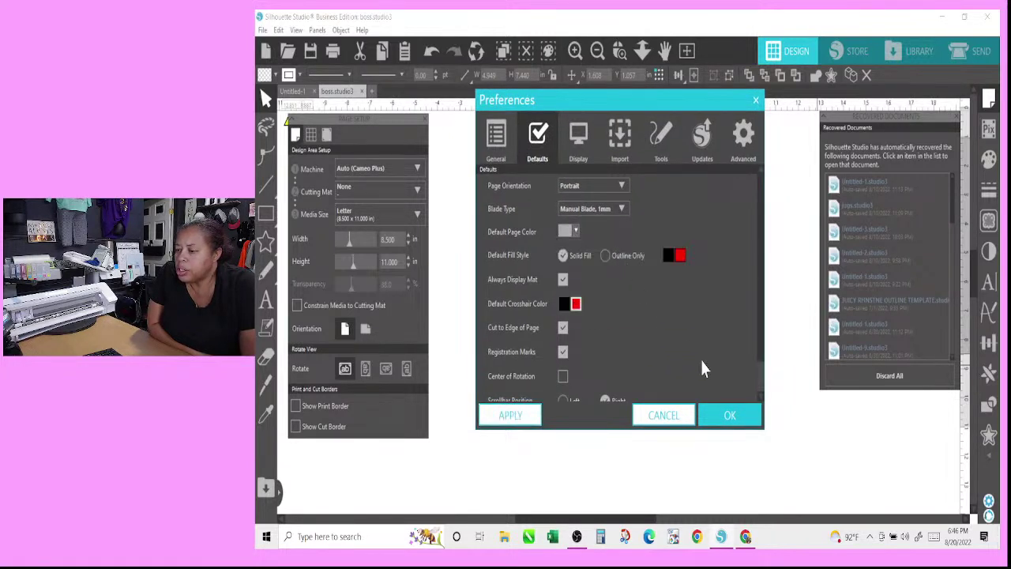
{"action": "left_click", "coordinate": [577, 152]}
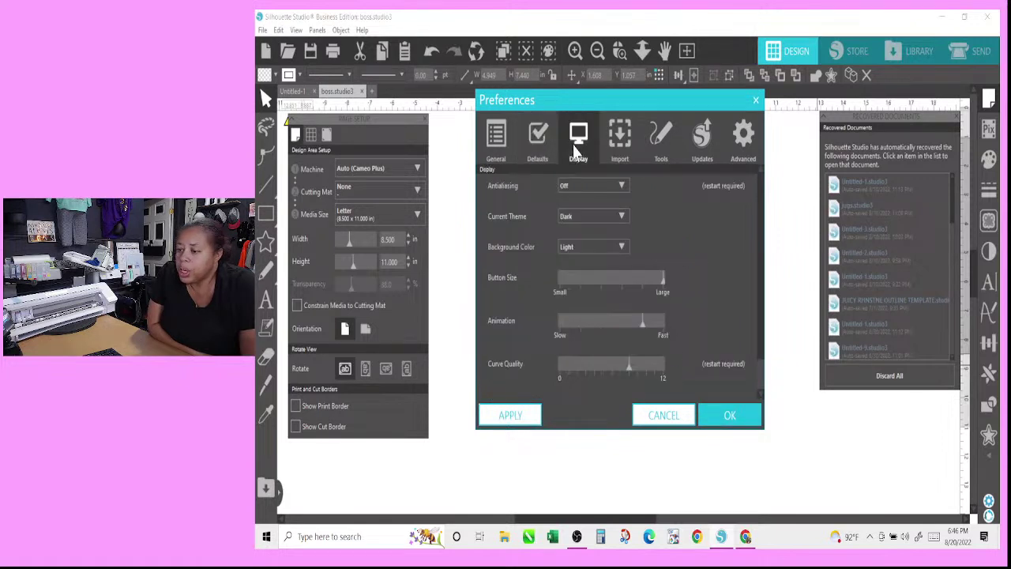
{"action": "left_click", "coordinate": [590, 213]}
{"action": "left_click", "coordinate": [573, 247]}
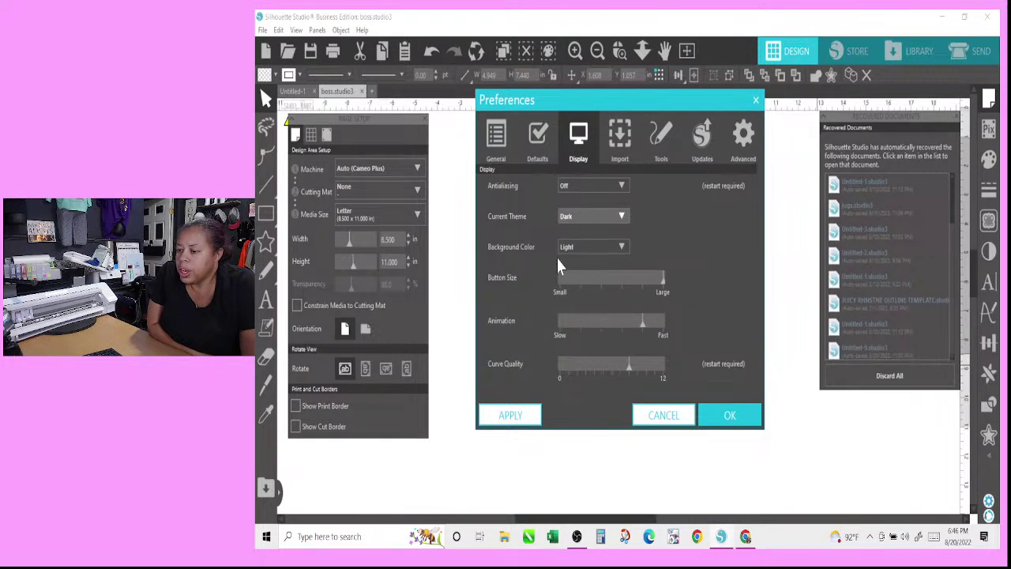
{"action": "left_click", "coordinate": [716, 423]}
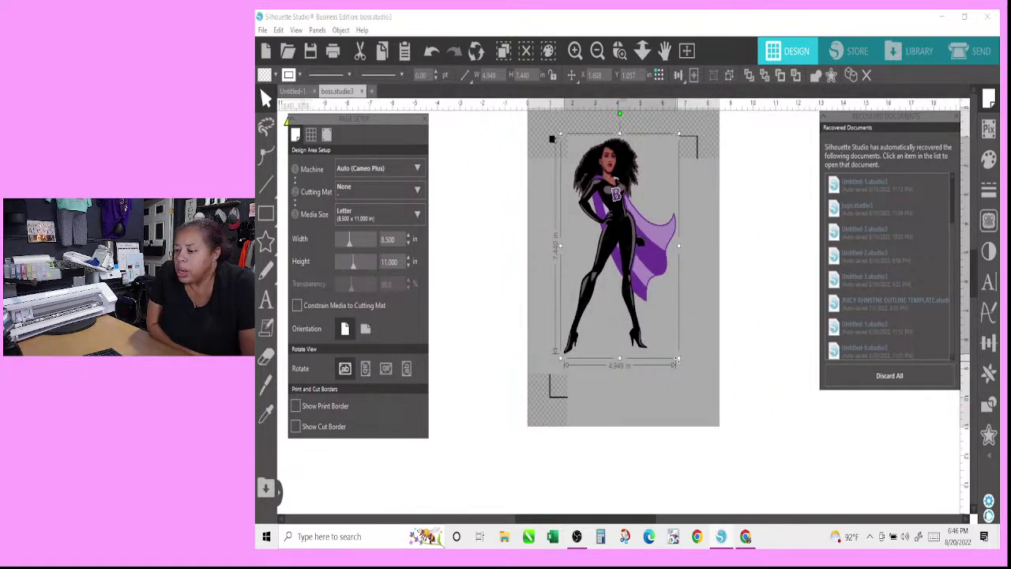
- Enlarge the superhero figure and lower the registration mark inset to 0.394 in
{"action": "left_click_drag", "start_coordinate": [679, 359], "coordinate": [703, 400]}
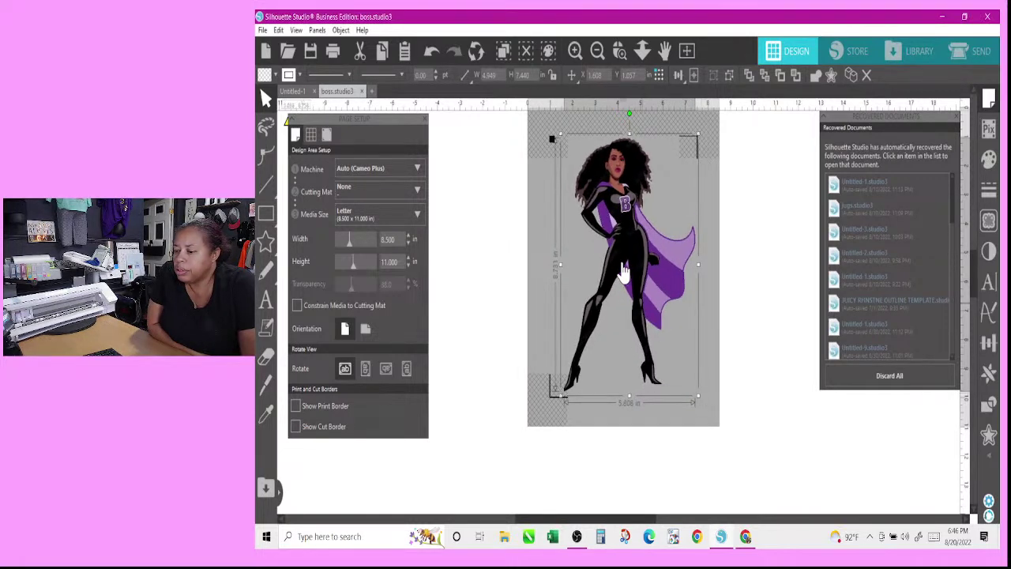
{"action": "left_click_drag", "start_coordinate": [622, 267], "coordinate": [615, 257]}
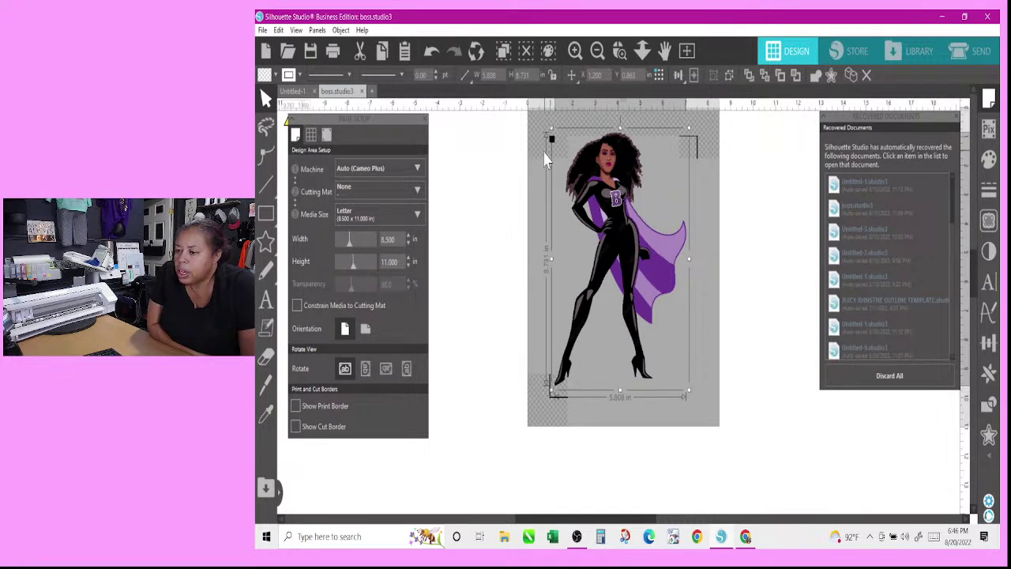
{"action": "left_click", "coordinate": [327, 135]}
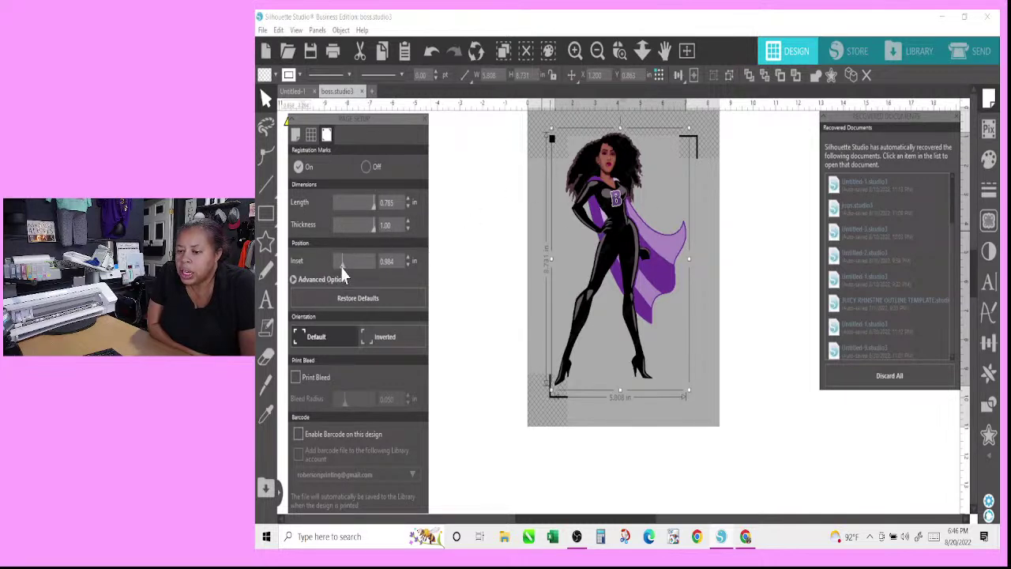
{"action": "left_click_drag", "start_coordinate": [343, 273], "coordinate": [330, 270]}
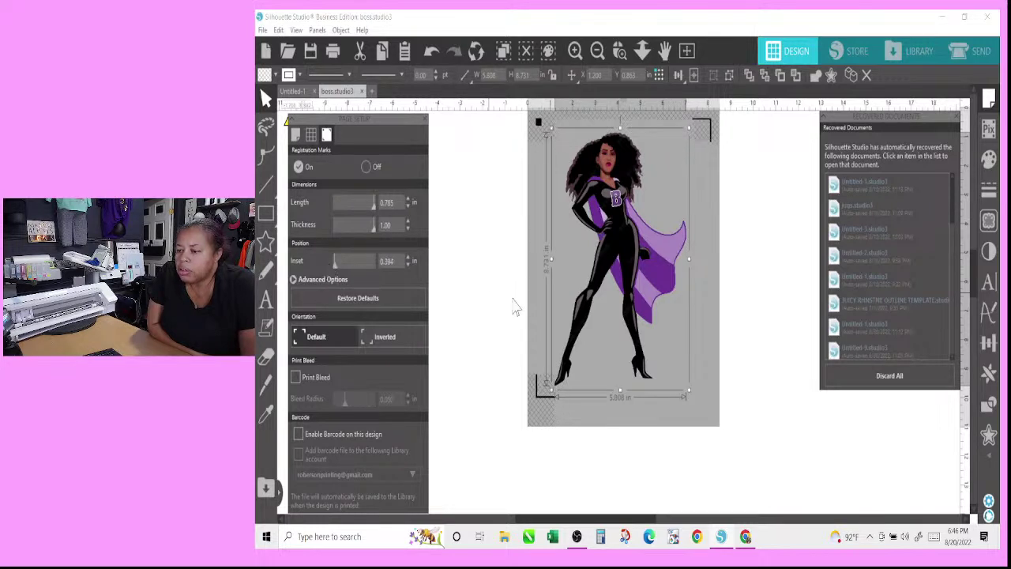
{"action": "left_click", "coordinate": [609, 254]}
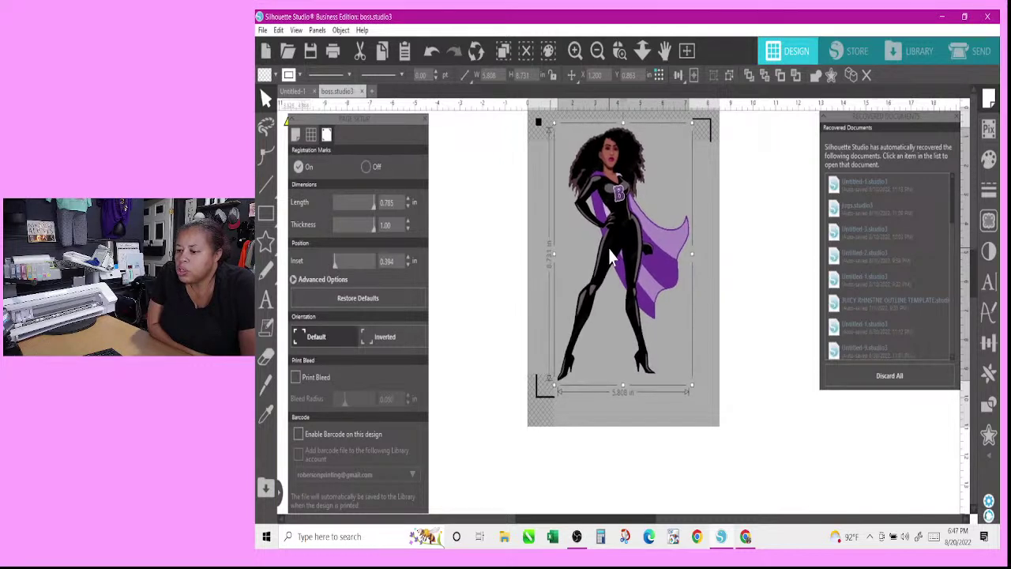
{"action": "left_click", "coordinate": [463, 190]}
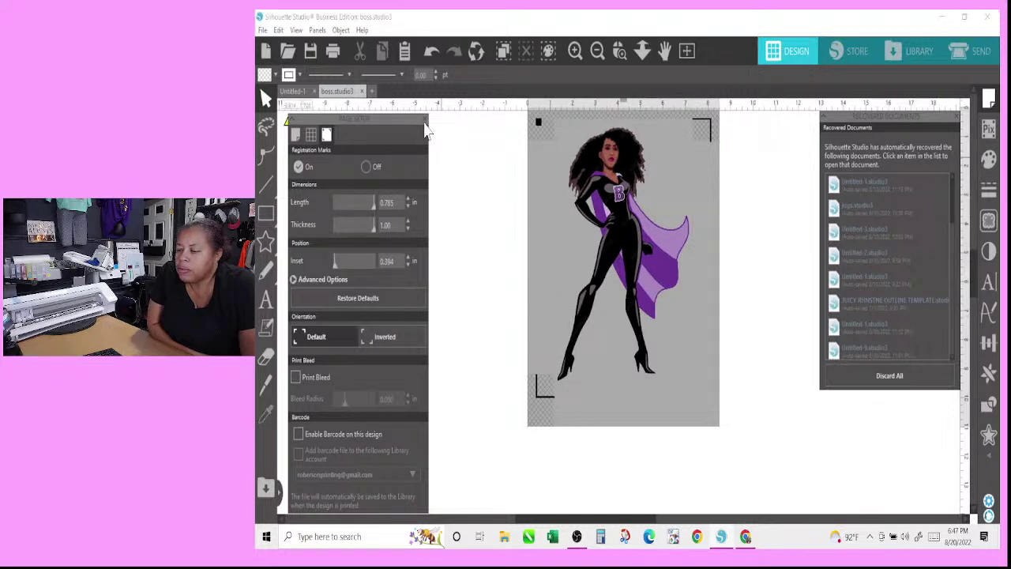
{"action": "left_click", "coordinate": [425, 120]}
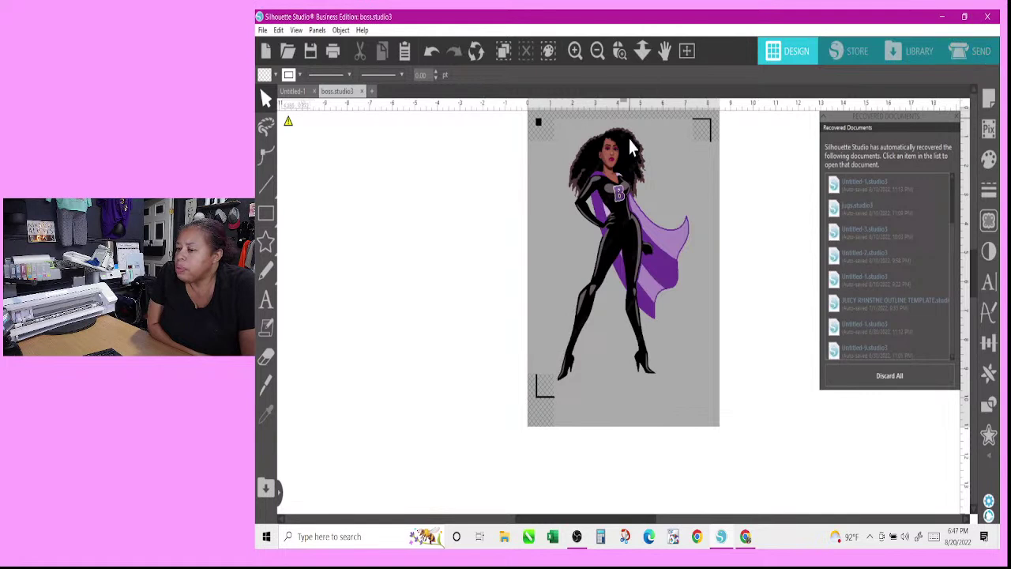
- Review the per-line-colour cut settings on the Send page, then go back to Design
{"action": "left_click", "coordinate": [978, 54]}
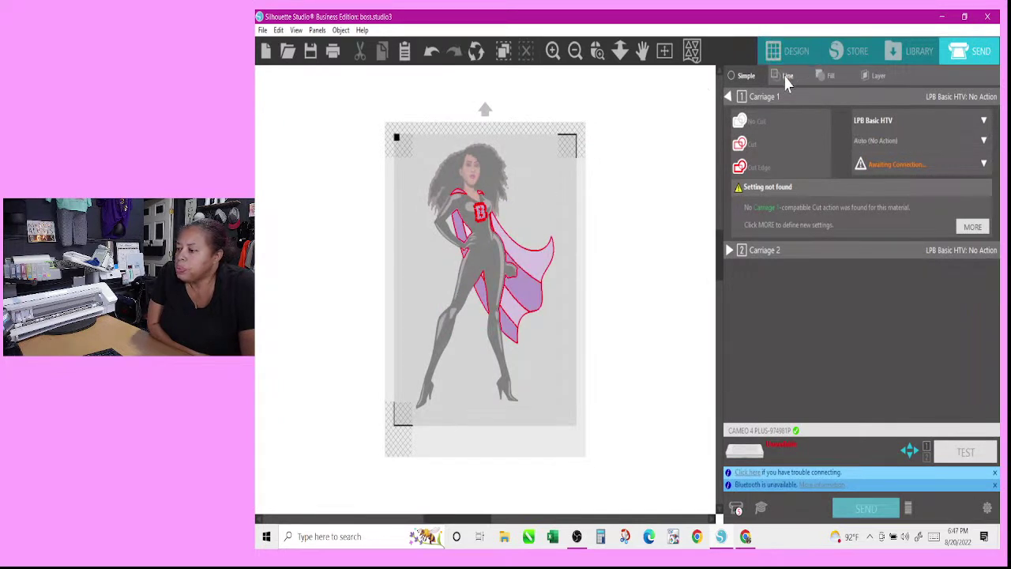
{"action": "left_click", "coordinate": [787, 79]}
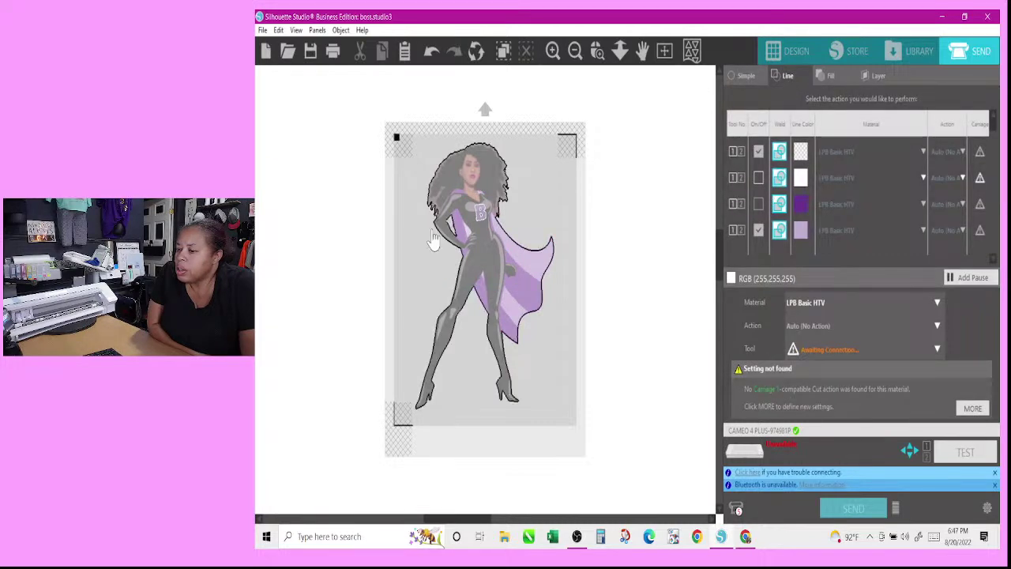
{"action": "left_click", "coordinate": [788, 56]}
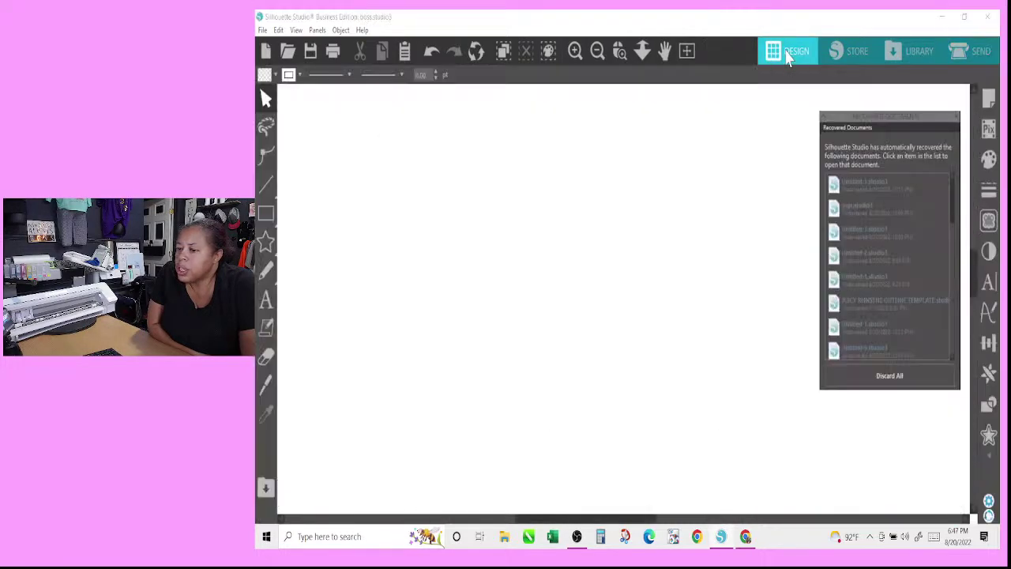
{"action": "left_click", "coordinate": [262, 30]}
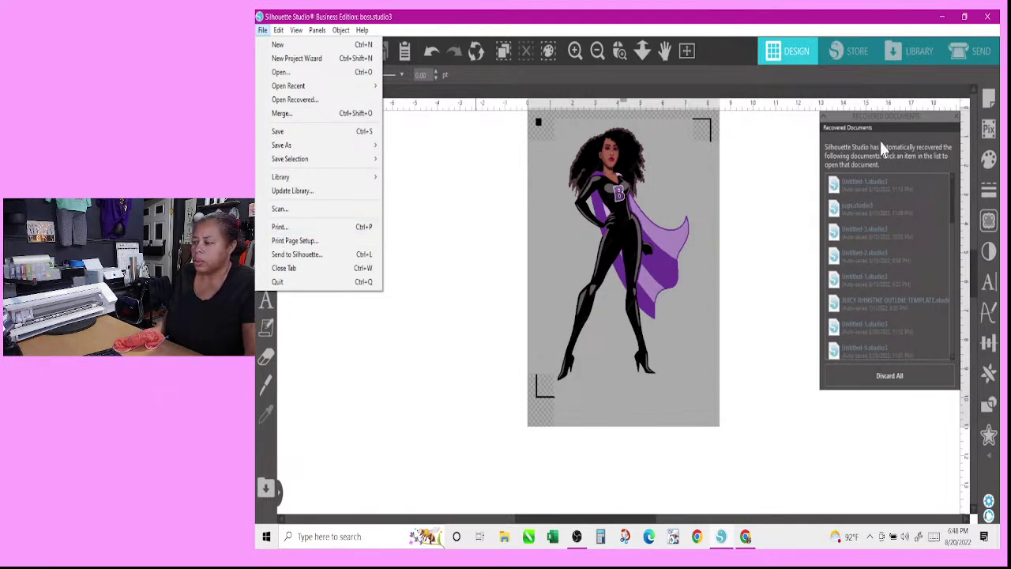
- Turn on Show Cut Border and Show Print Border in Page Setup, moving the panel aside
{"action": "left_click", "coordinate": [988, 98]}
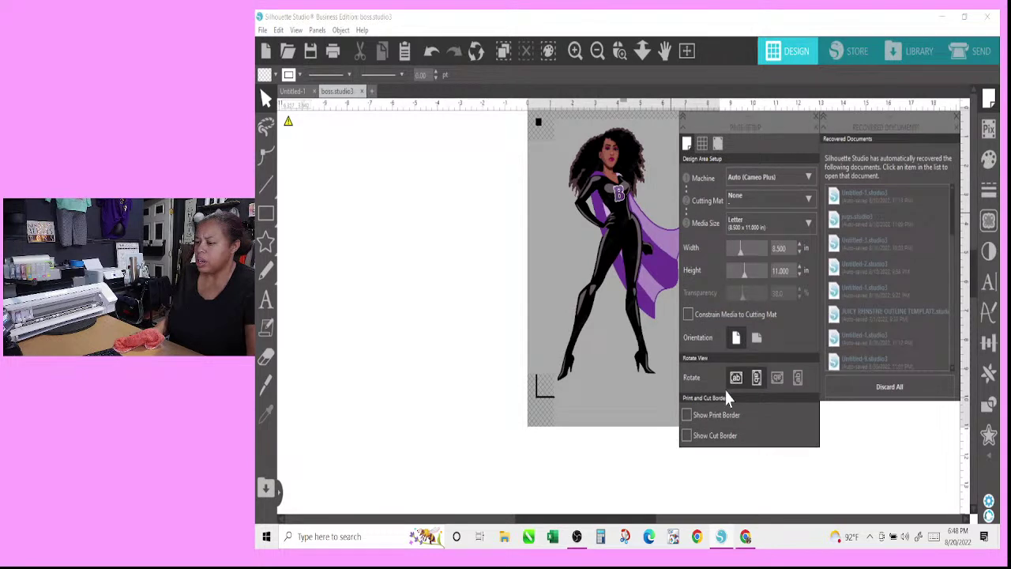
{"action": "left_click", "coordinate": [686, 435]}
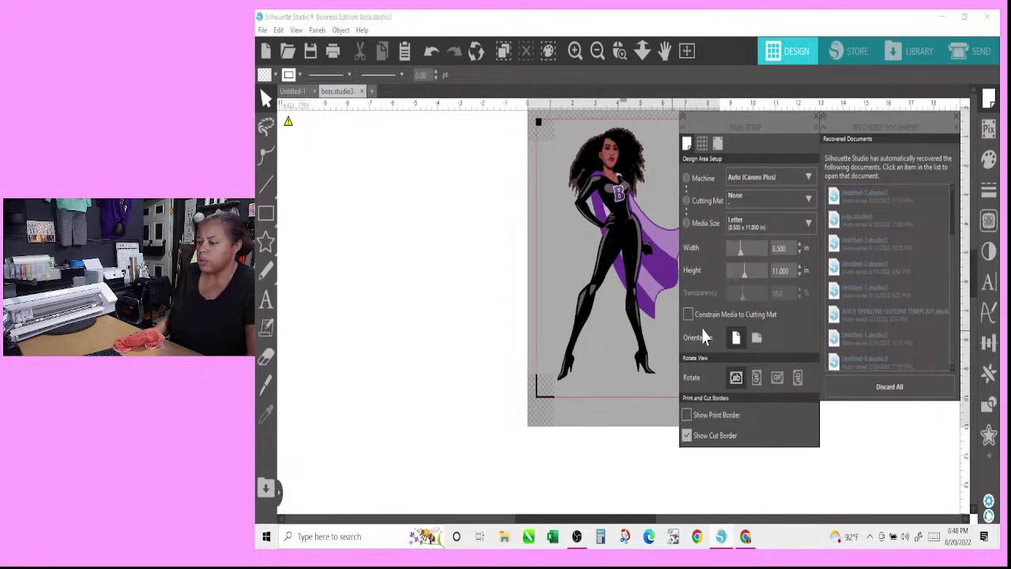
{"action": "left_click", "coordinate": [688, 417]}
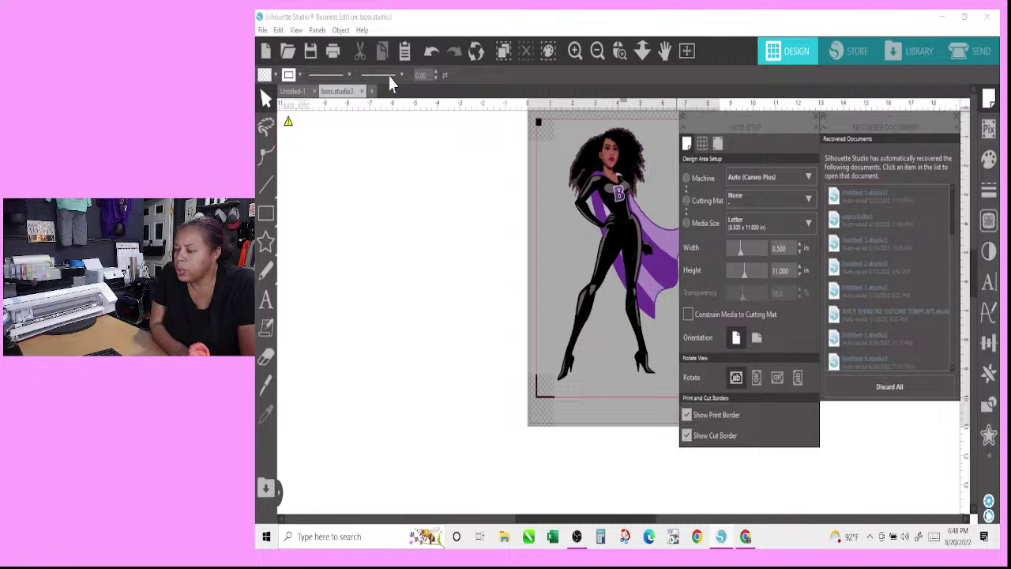
{"action": "left_click_drag", "start_coordinate": [715, 124], "coordinate": [826, 172]}
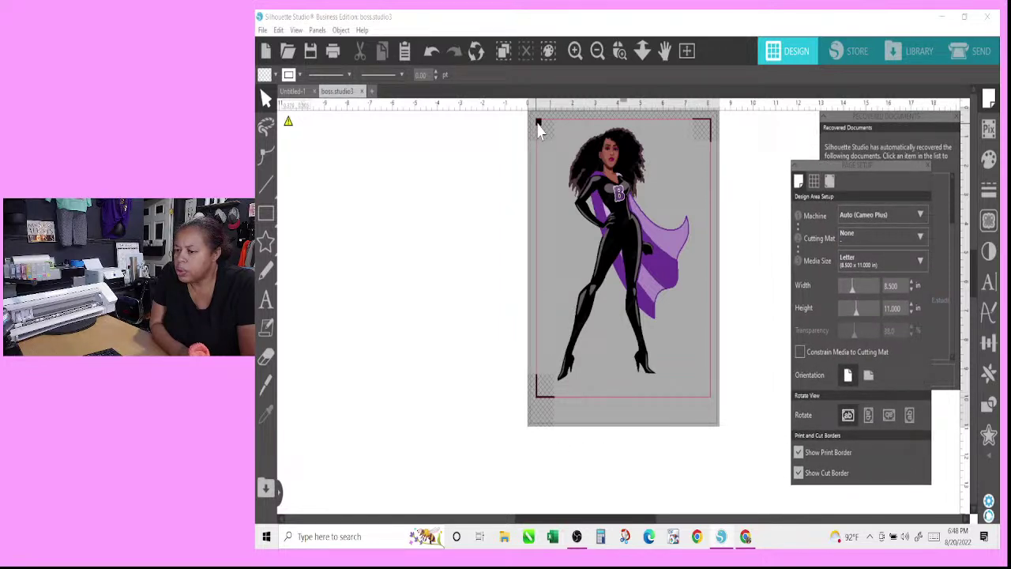
- Start printing the design from File > Print
{"action": "left_click", "coordinate": [536, 316]}
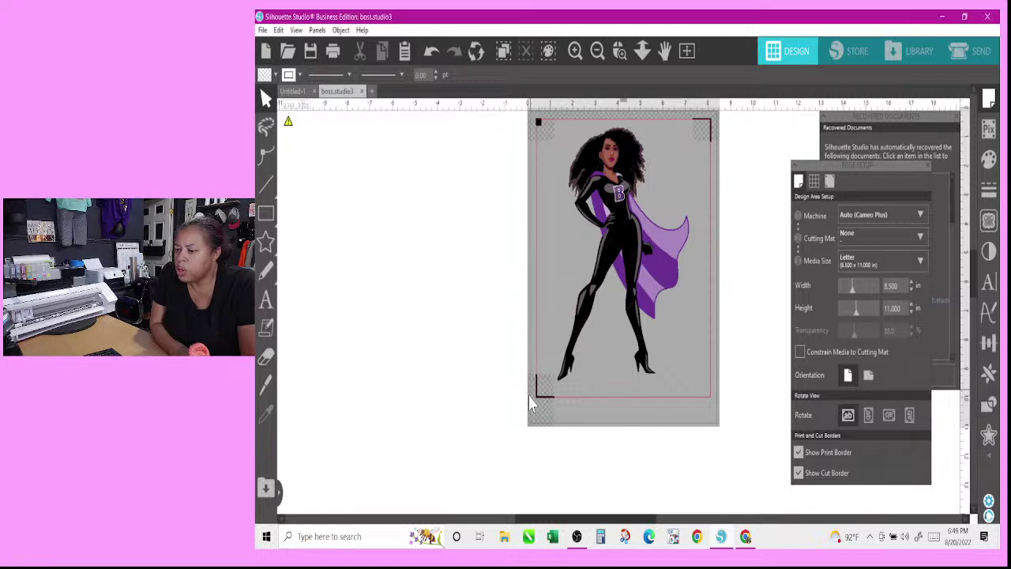
{"action": "left_click", "coordinate": [262, 30]}
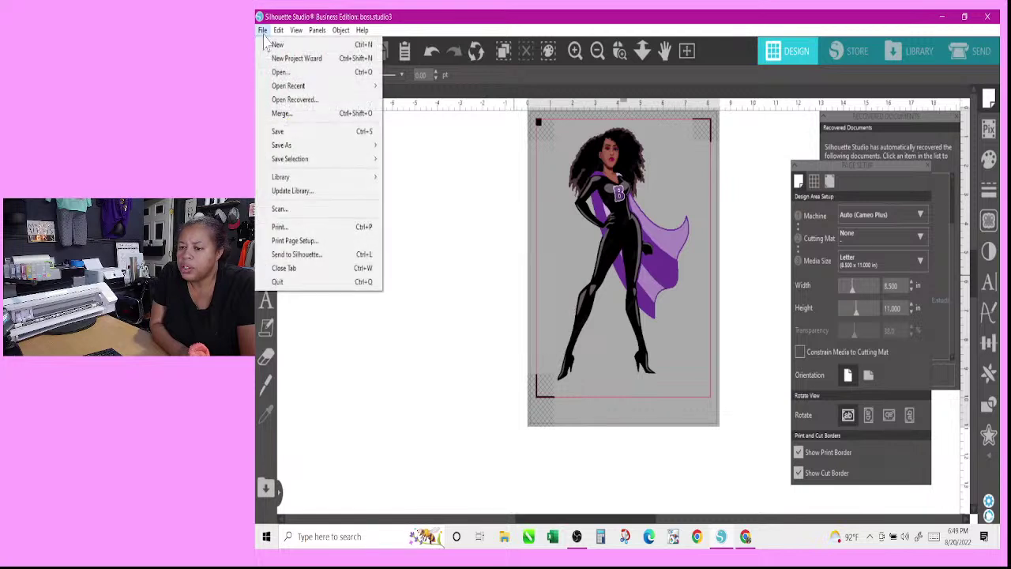
{"action": "left_click", "coordinate": [285, 228]}
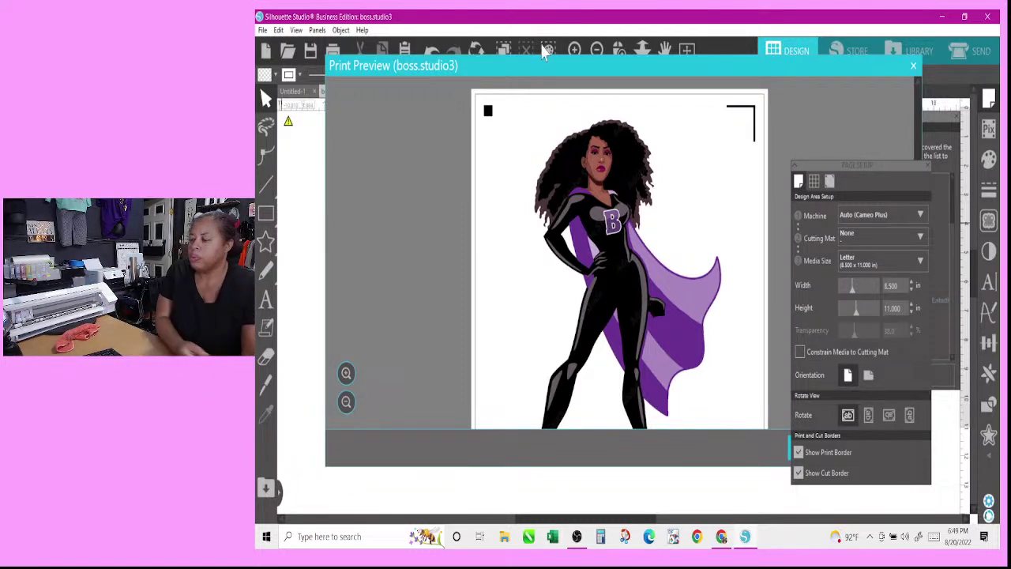
- Review the superhero page in Print Preview and proceed to the system Print dialog
{"action": "left_click", "coordinate": [928, 164]}
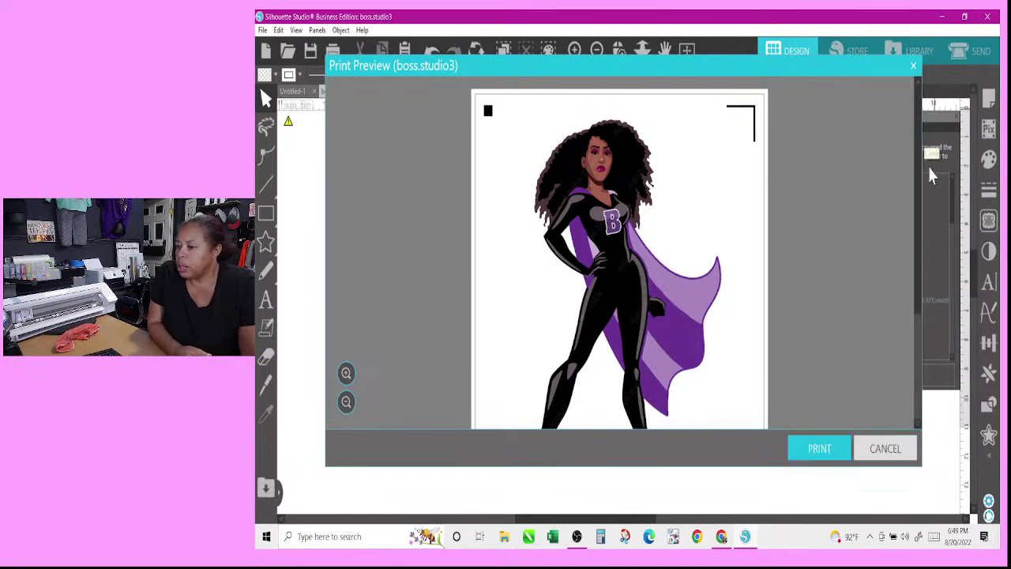
{"action": "scroll", "coordinate": [762, 249], "scroll_direction": "down", "scroll_amount": 2}
{"action": "scroll", "coordinate": [763, 249], "scroll_direction": "down", "scroll_amount": 1}
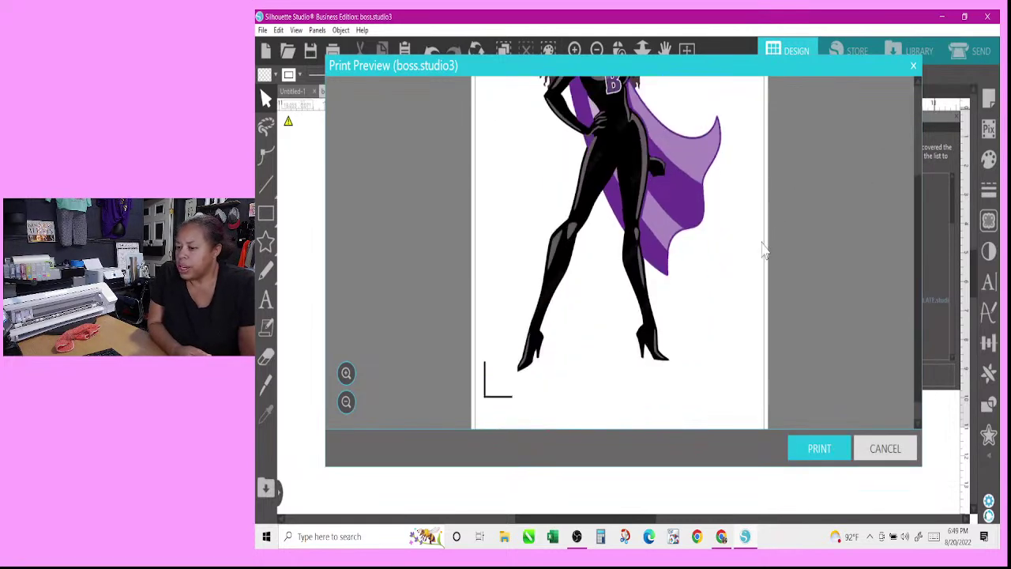
{"action": "scroll", "coordinate": [762, 248], "scroll_direction": "up", "scroll_amount": 1}
{"action": "scroll", "coordinate": [762, 249], "scroll_direction": "down", "scroll_amount": 2}
{"action": "scroll", "coordinate": [762, 248], "scroll_direction": "up", "scroll_amount": 3}
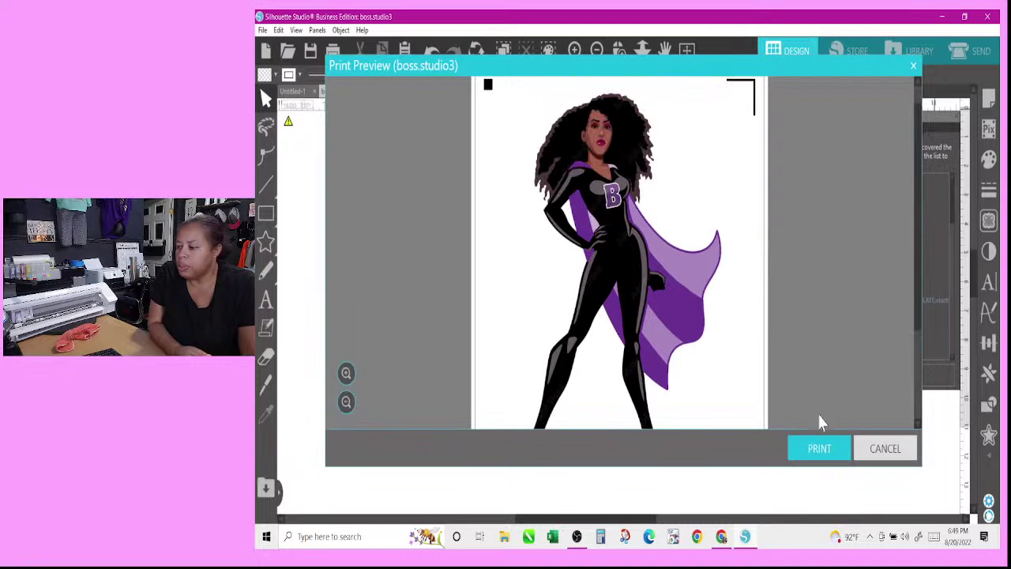
{"action": "left_click", "coordinate": [818, 449]}
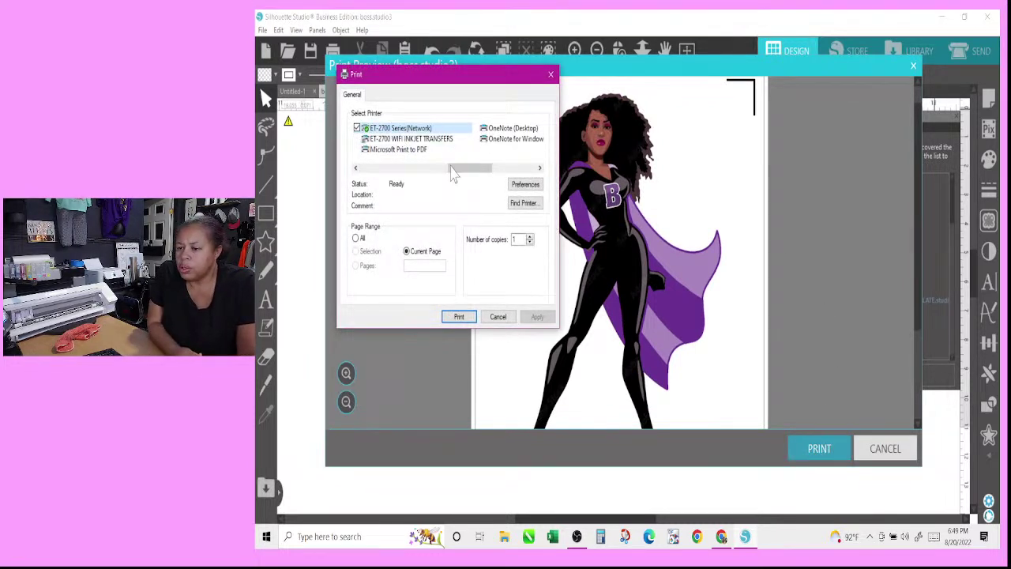
- Select the EPSON ET-2720 Series printer and confirm its Letter, plain paper, Standard quality preferences
{"action": "left_click_drag", "start_coordinate": [452, 172], "coordinate": [358, 177]}
{"action": "left_click", "coordinate": [385, 139]}
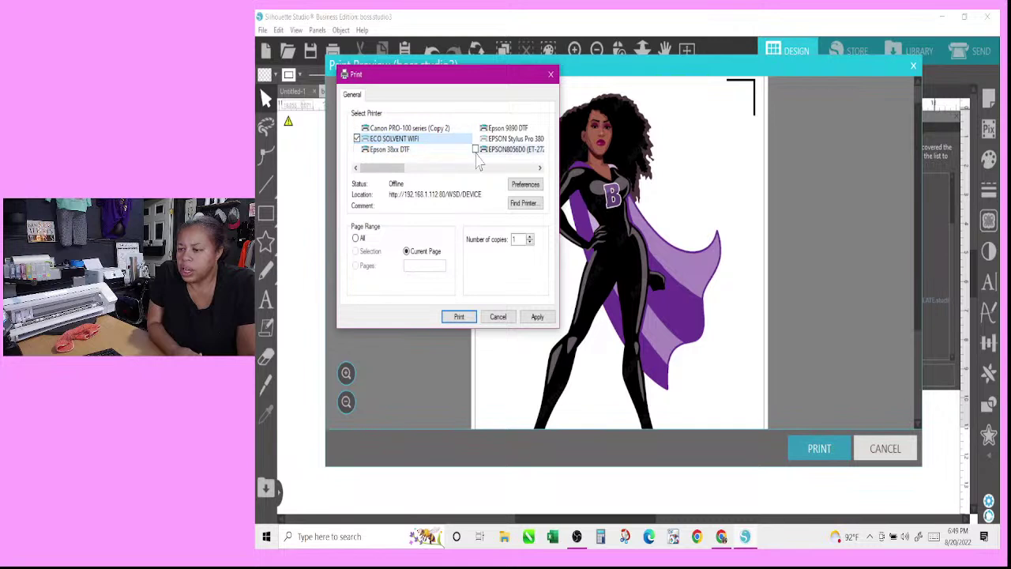
{"action": "left_click_drag", "start_coordinate": [391, 174], "coordinate": [442, 170]}
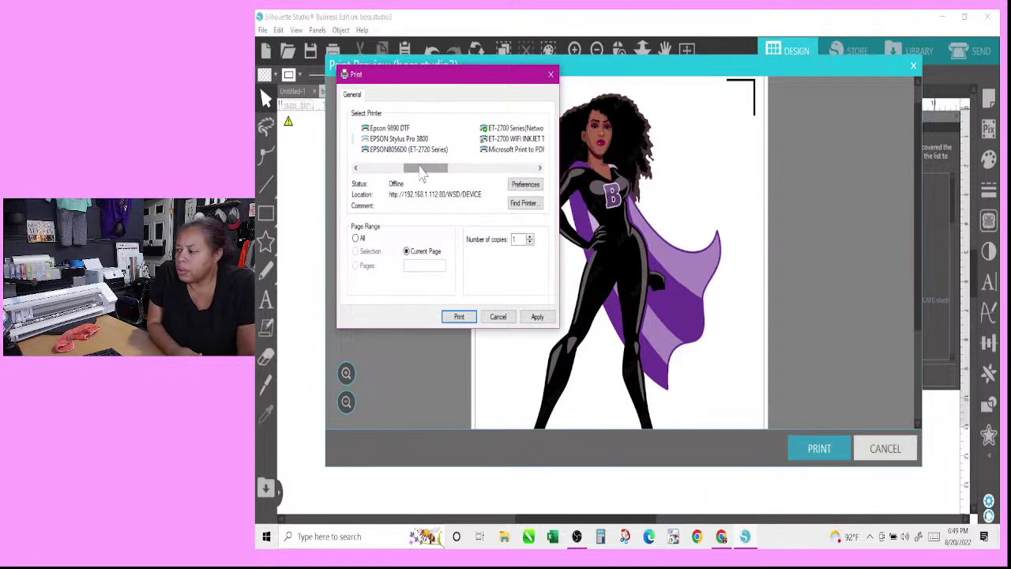
{"action": "left_click_drag", "start_coordinate": [423, 169], "coordinate": [384, 178]}
{"action": "scroll", "coordinate": [353, 176], "scroll_direction": "down", "scroll_amount": 1}
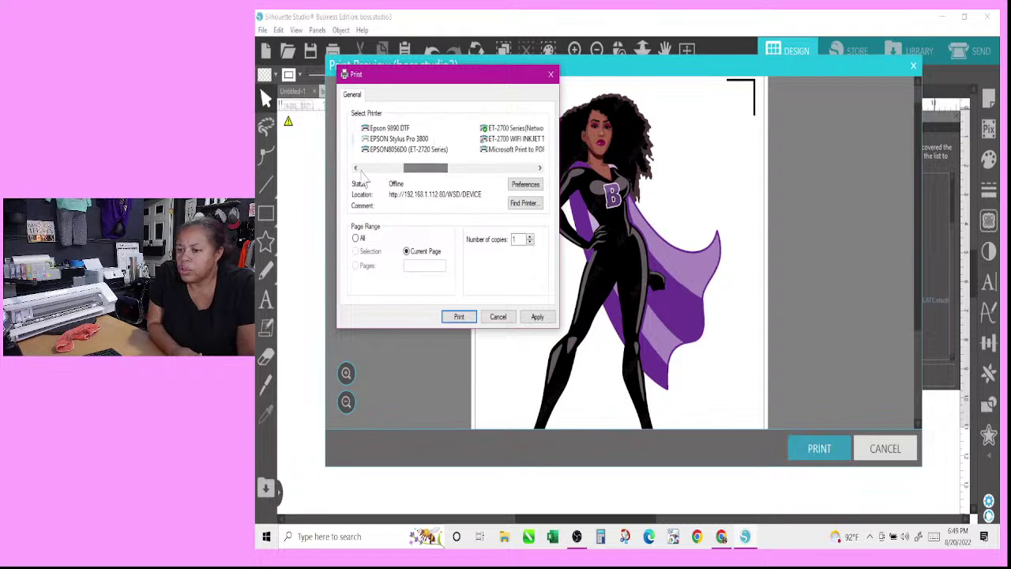
{"action": "left_click", "coordinate": [356, 169]}
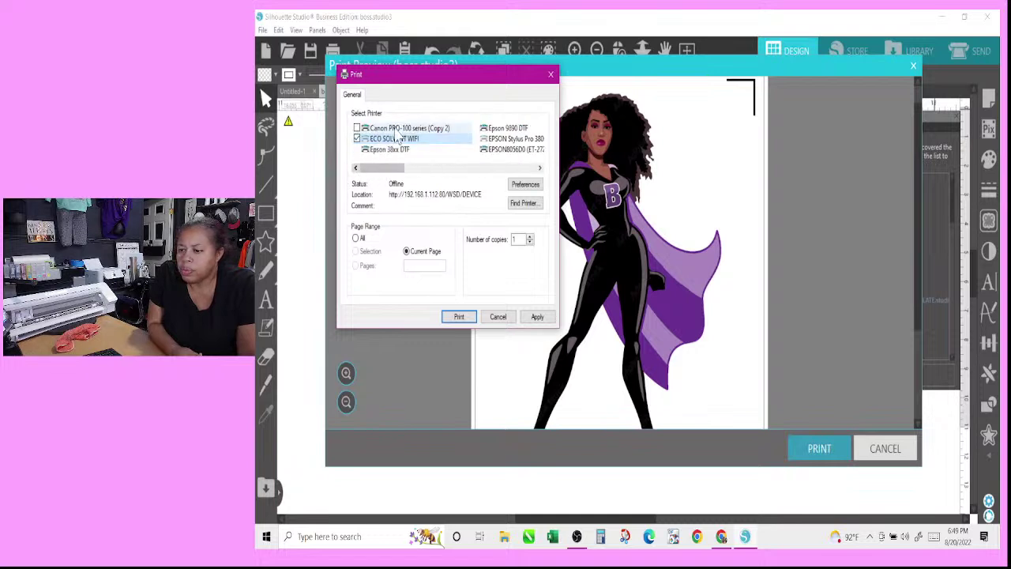
{"action": "left_click", "coordinate": [541, 168]}
{"action": "left_click", "coordinate": [418, 150]}
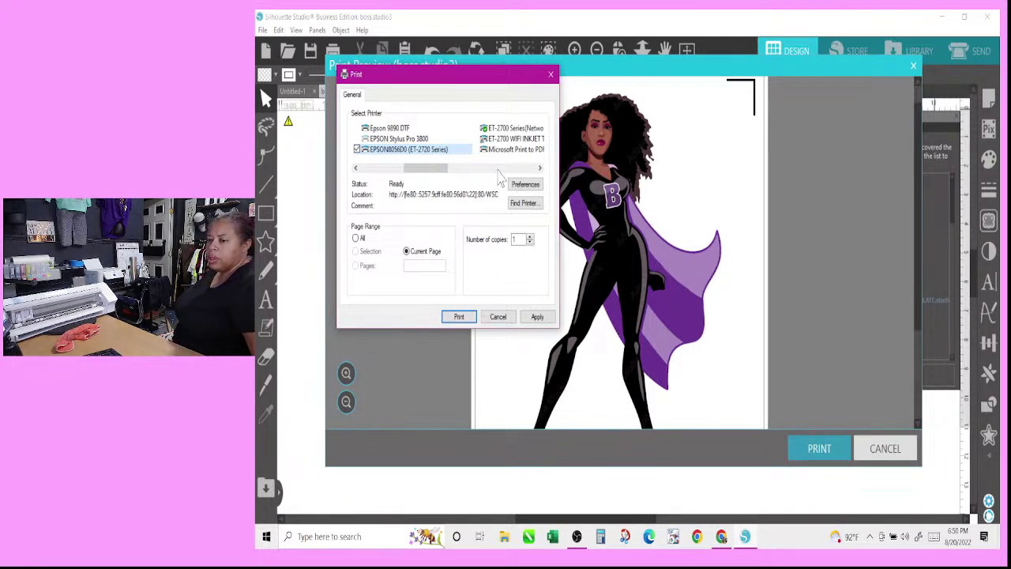
{"action": "left_click", "coordinate": [523, 185]}
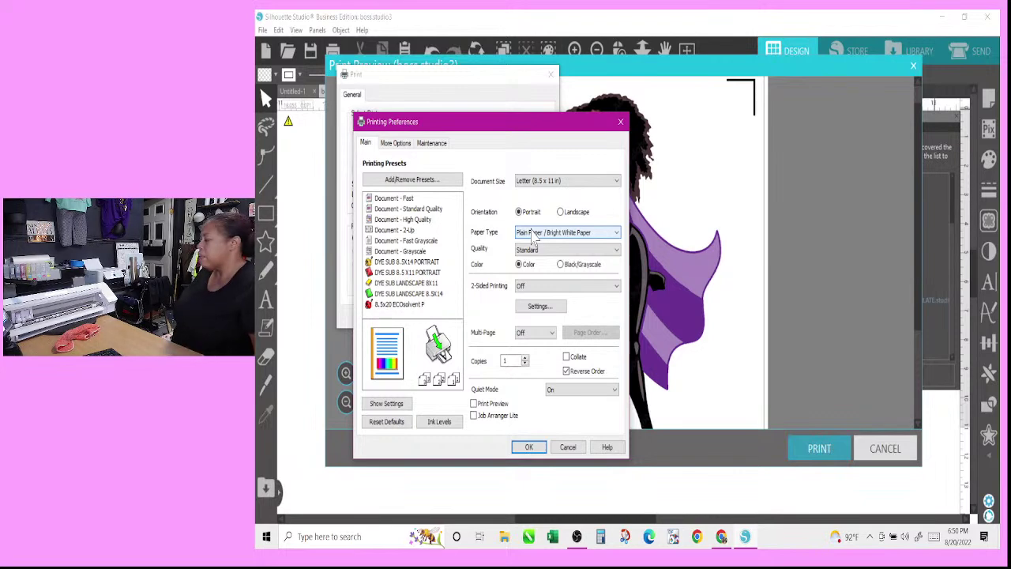
{"action": "left_click", "coordinate": [530, 447]}
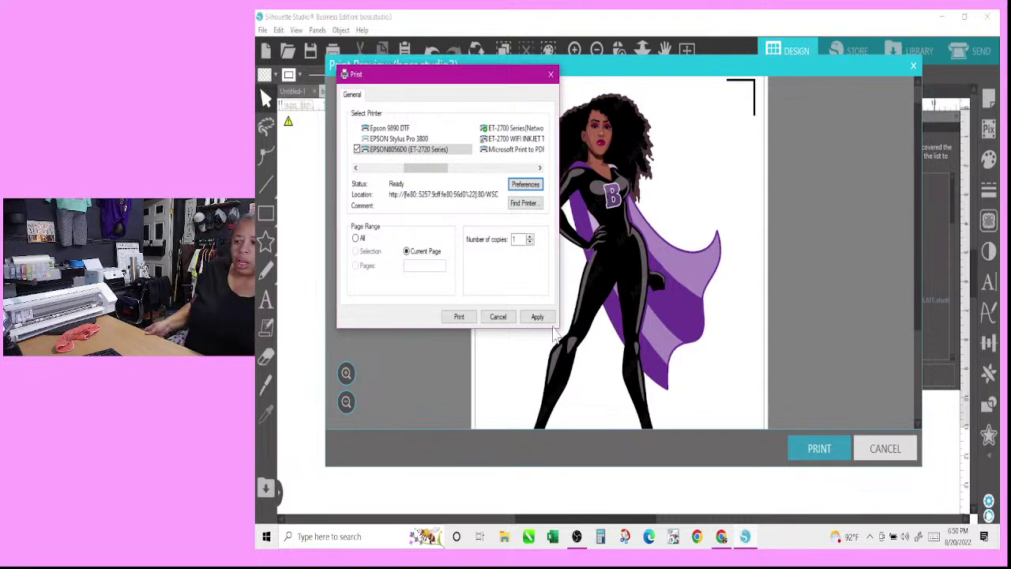
- Print the superhero page with its registration marks
{"action": "left_click", "coordinate": [457, 317]}
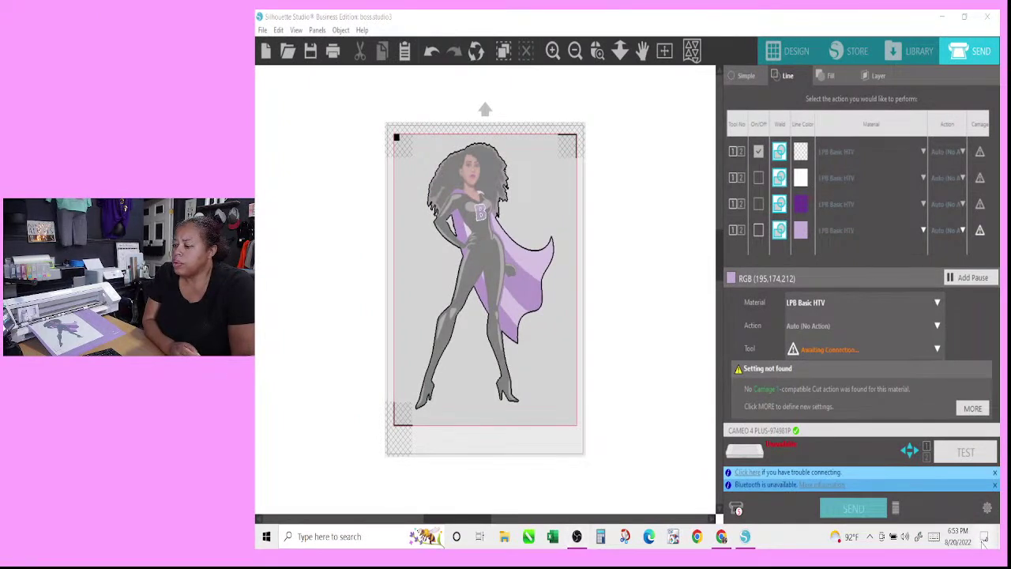
- In Action Center, turn Bluetooth off and back on, then bring up its options menu
{"action": "left_click", "coordinate": [985, 537]}
{"action": "left_click", "coordinate": [875, 362]}
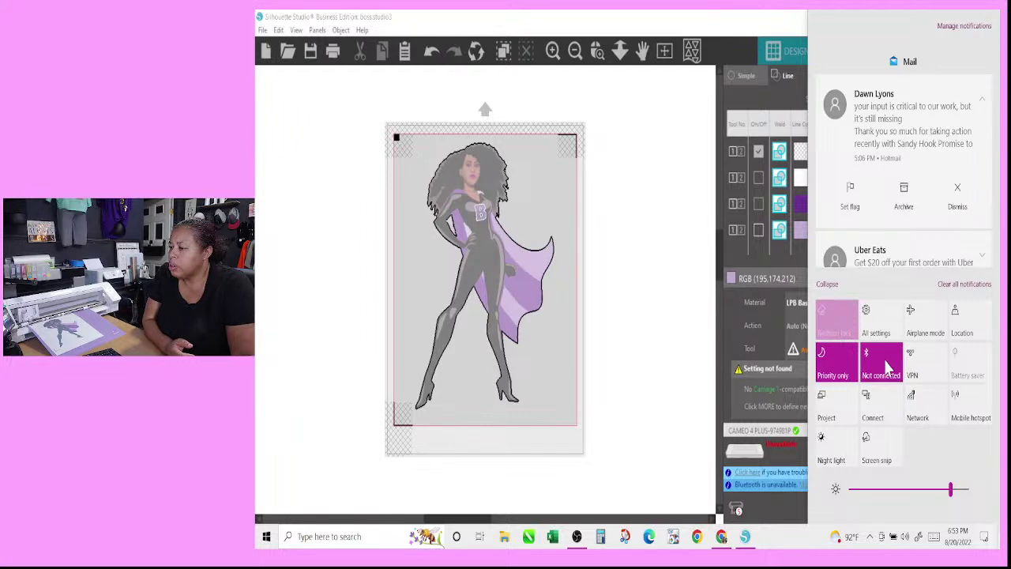
{"action": "left_click", "coordinate": [887, 365]}
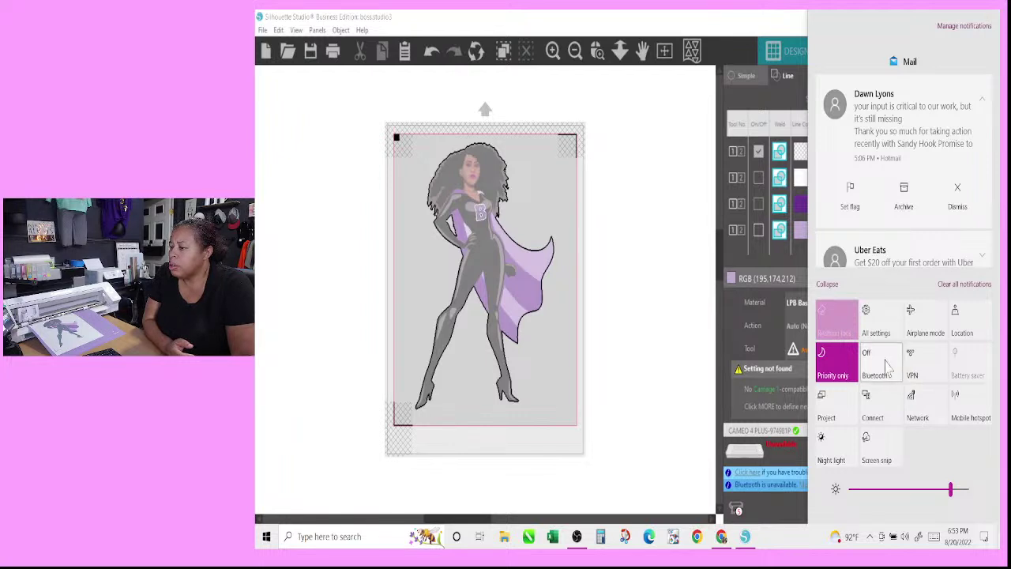
{"action": "left_click", "coordinate": [885, 365]}
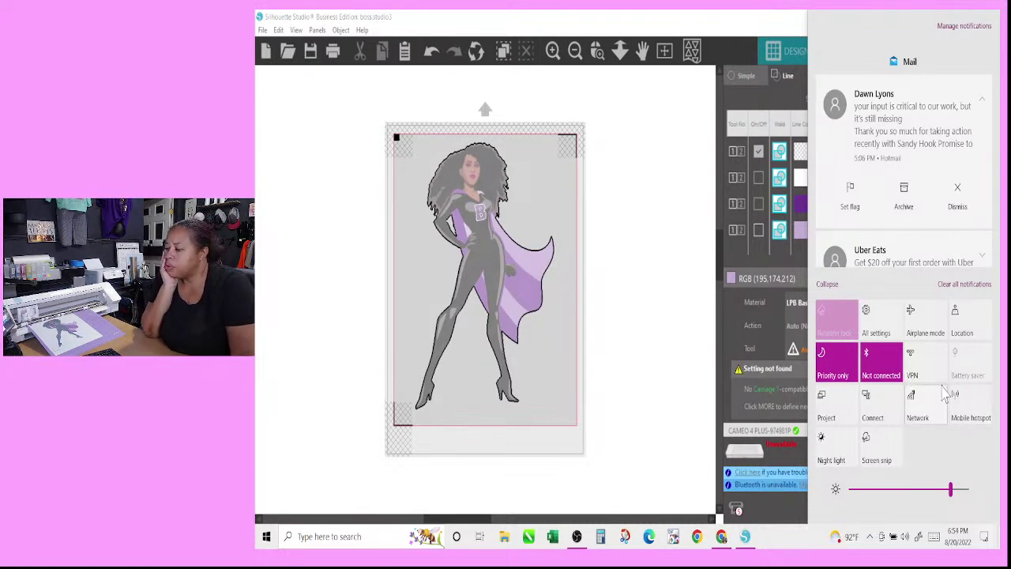
{"action": "right_click", "coordinate": [872, 371]}
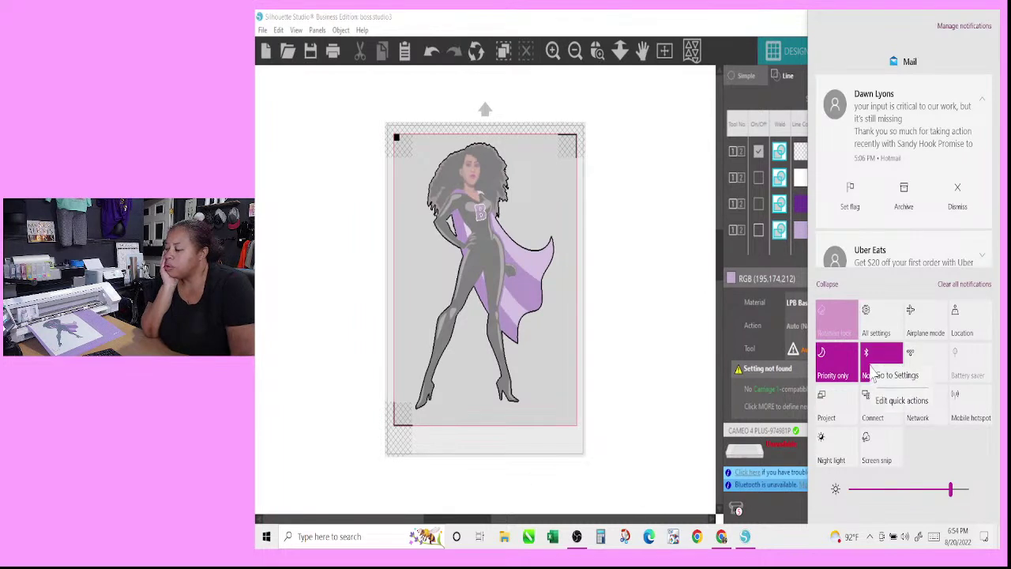
- Open the Bluetooth & other devices settings page and maximize its window
{"action": "left_click", "coordinate": [881, 380]}
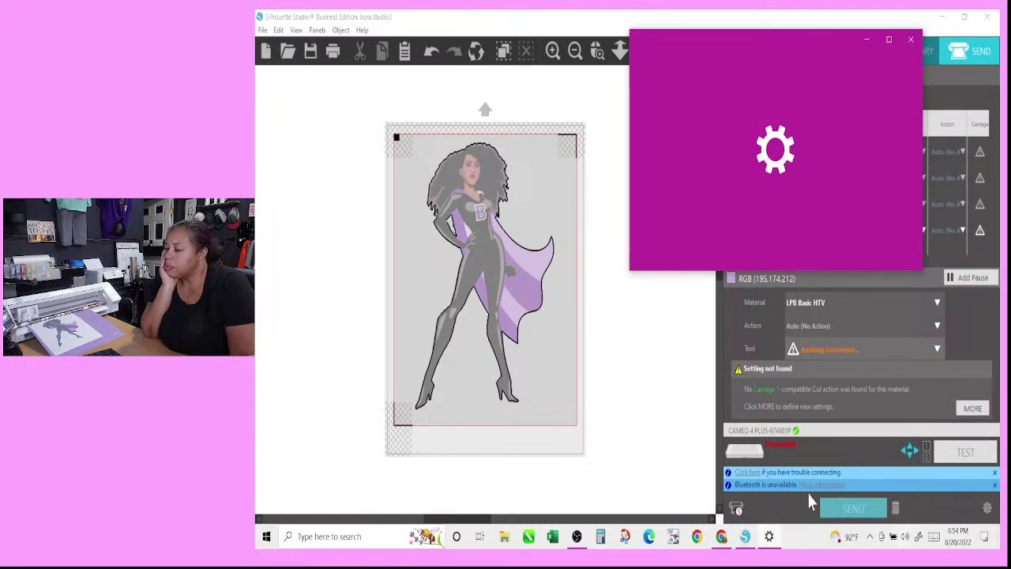
{"action": "left_click", "coordinate": [929, 411]}
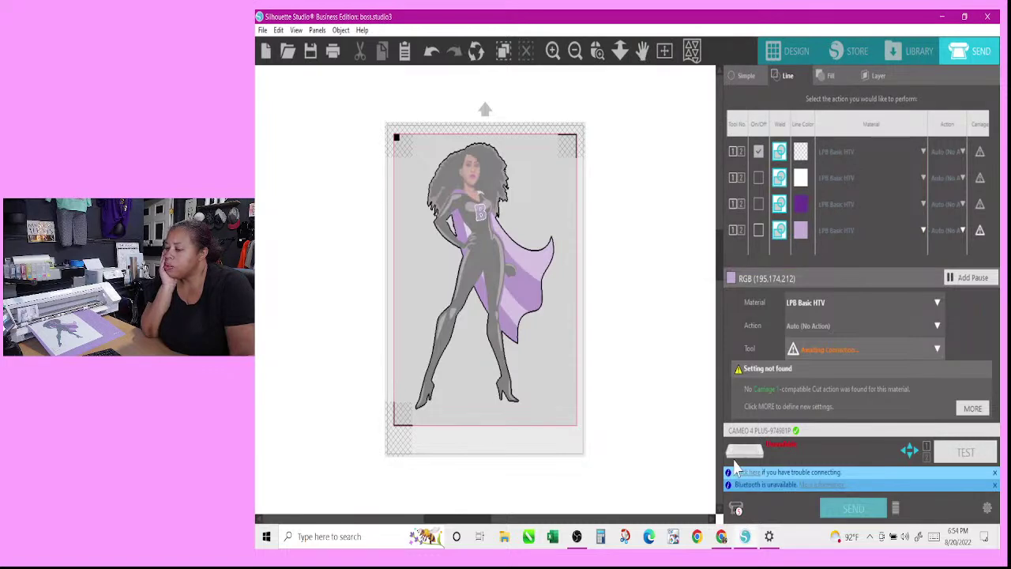
{"action": "left_click", "coordinate": [768, 536]}
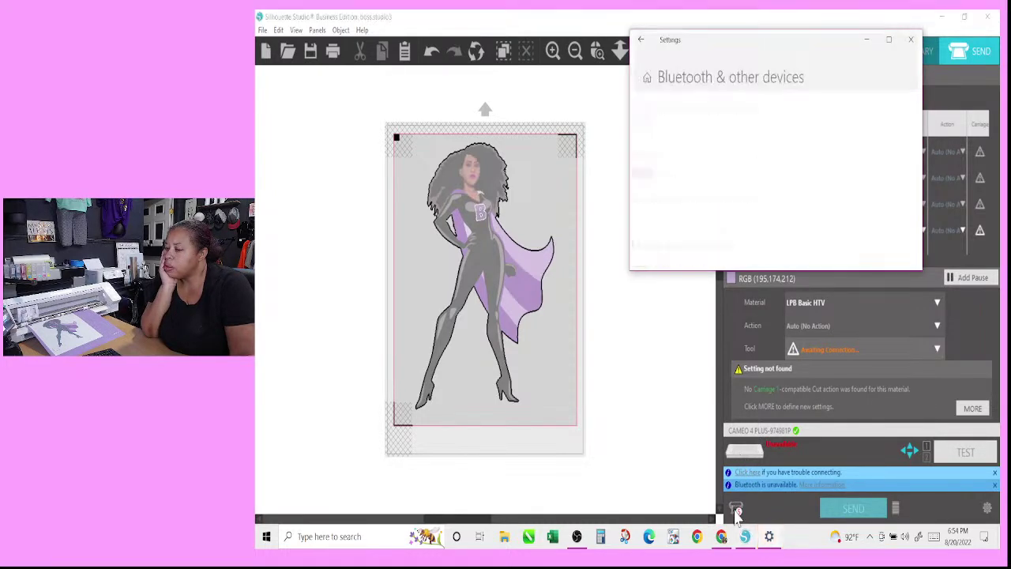
{"action": "left_click_drag", "start_coordinate": [828, 43], "coordinate": [688, 143]}
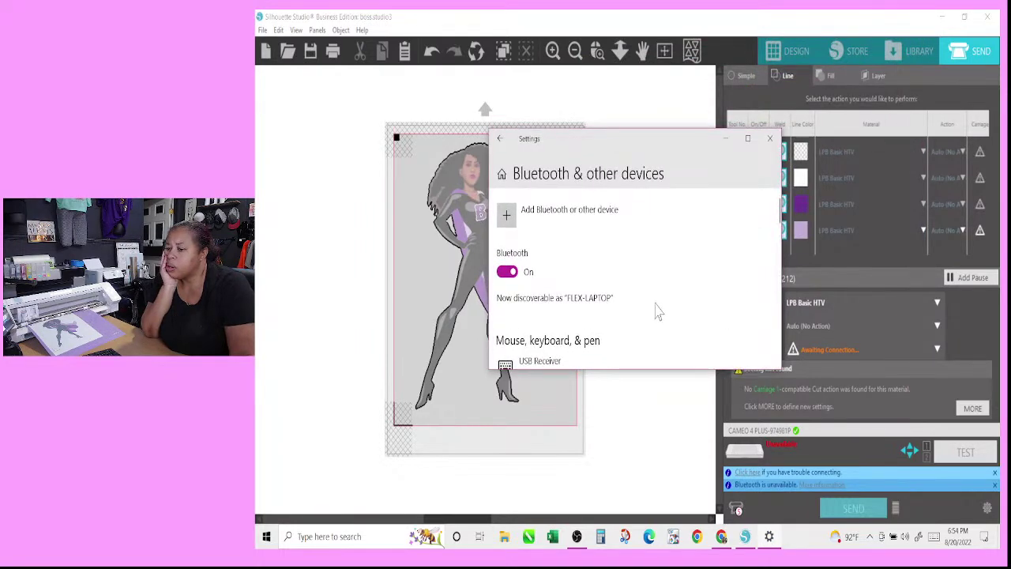
{"action": "scroll", "coordinate": [663, 309], "scroll_direction": "down", "scroll_amount": 1}
{"action": "scroll", "coordinate": [663, 310], "scroll_direction": "up", "scroll_amount": 1}
{"action": "scroll", "coordinate": [663, 311], "scroll_direction": "down", "scroll_amount": 1}
{"action": "scroll", "coordinate": [664, 311], "scroll_direction": "up", "scroll_amount": 1}
{"action": "left_click", "coordinate": [748, 138]}
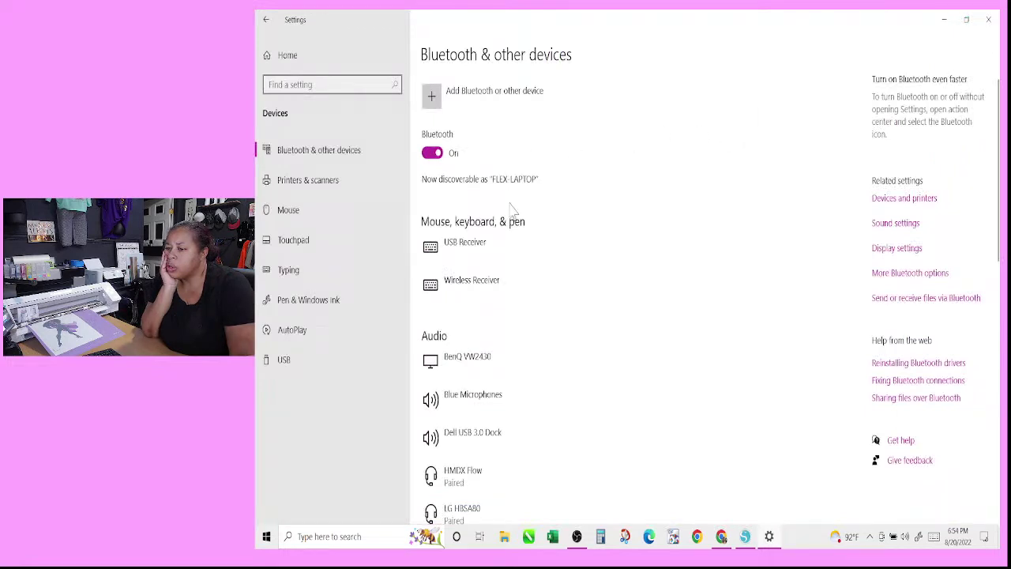
- Add a Bluetooth device, select CAMEO 4 PLUS to pair it, and finish with Done
{"action": "scroll", "coordinate": [614, 294], "scroll_direction": "down", "scroll_amount": 2}
{"action": "scroll", "coordinate": [572, 330], "scroll_direction": "up", "scroll_amount": 2}
{"action": "scroll", "coordinate": [565, 372], "scroll_direction": "down", "scroll_amount": 2}
{"action": "scroll", "coordinate": [565, 373], "scroll_direction": "down", "scroll_amount": 3}
{"action": "scroll", "coordinate": [564, 377], "scroll_direction": "up", "scroll_amount": 1}
{"action": "scroll", "coordinate": [564, 377], "scroll_direction": "down", "scroll_amount": 2}
{"action": "scroll", "coordinate": [564, 377], "scroll_direction": "down", "scroll_amount": 2}
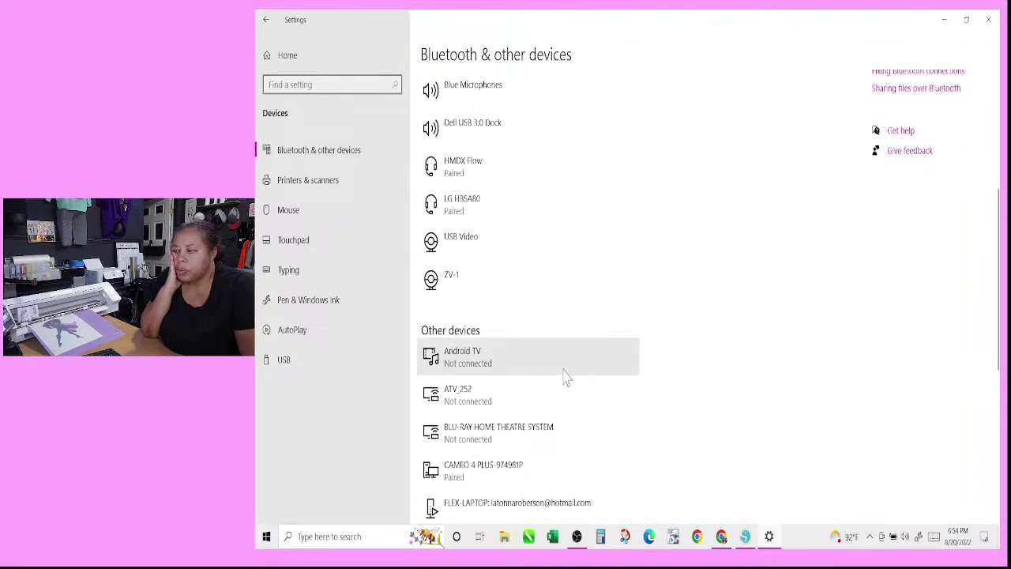
{"action": "scroll", "coordinate": [564, 377], "scroll_direction": "up", "scroll_amount": 6}
{"action": "scroll", "coordinate": [564, 373], "scroll_direction": "down", "scroll_amount": 1}
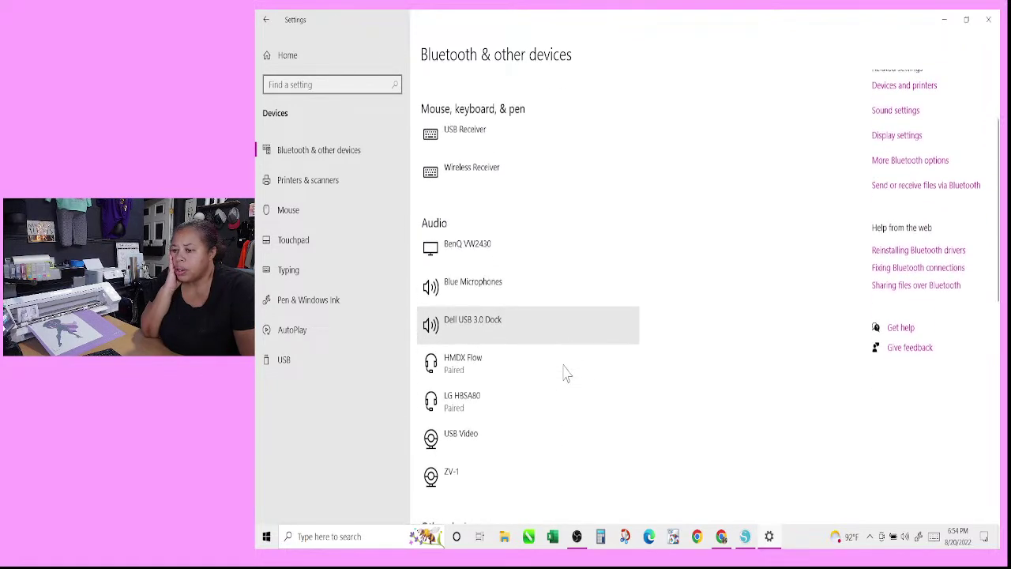
{"action": "scroll", "coordinate": [564, 372], "scroll_direction": "up", "scroll_amount": 3}
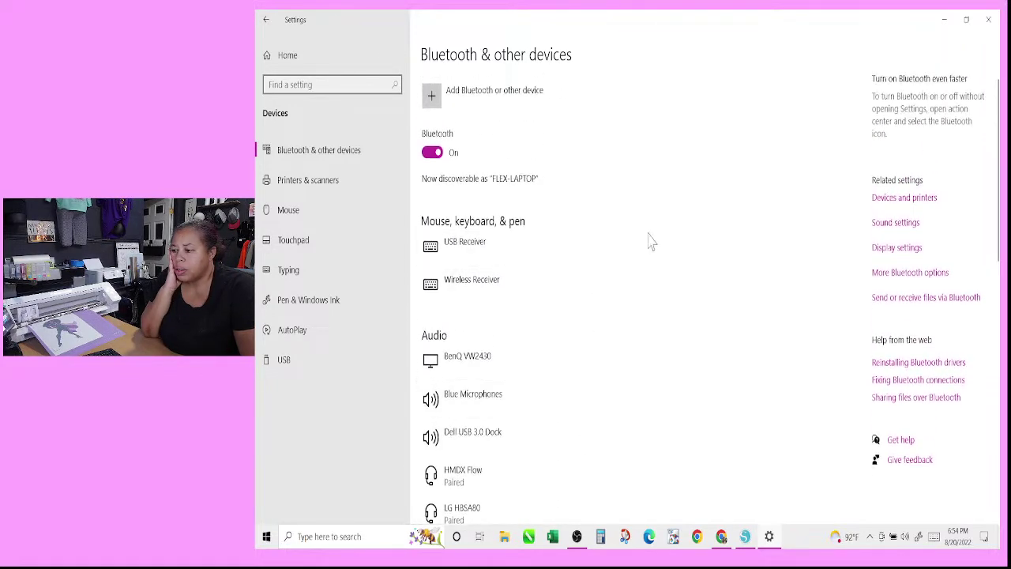
{"action": "left_click", "coordinate": [464, 111]}
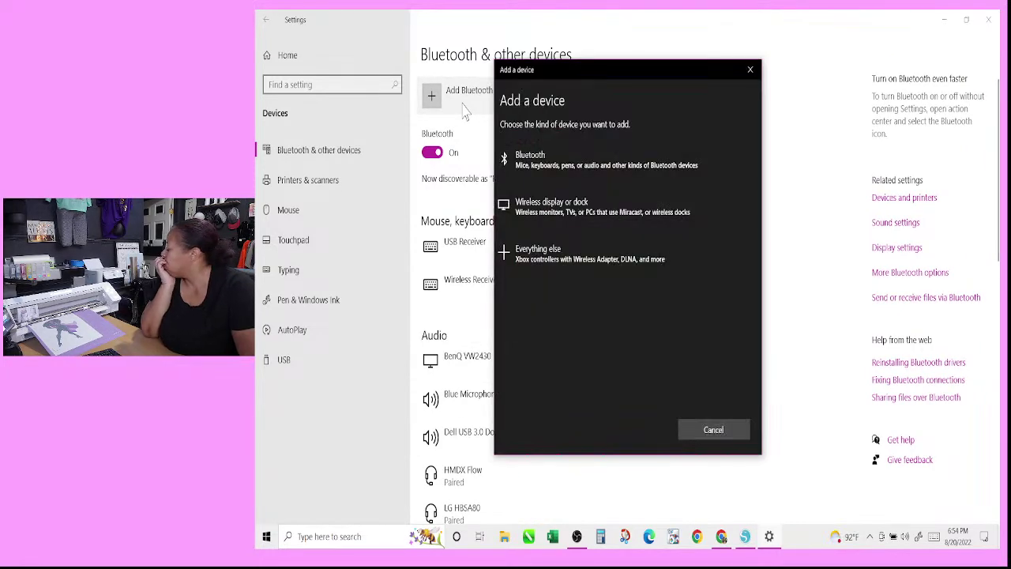
{"action": "left_click", "coordinate": [534, 161]}
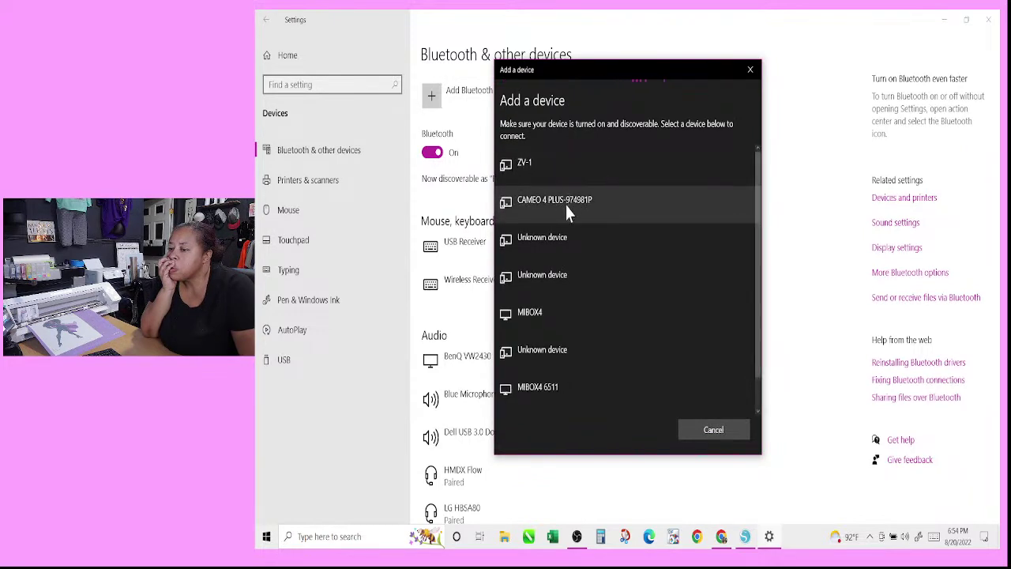
{"action": "left_click", "coordinate": [565, 210]}
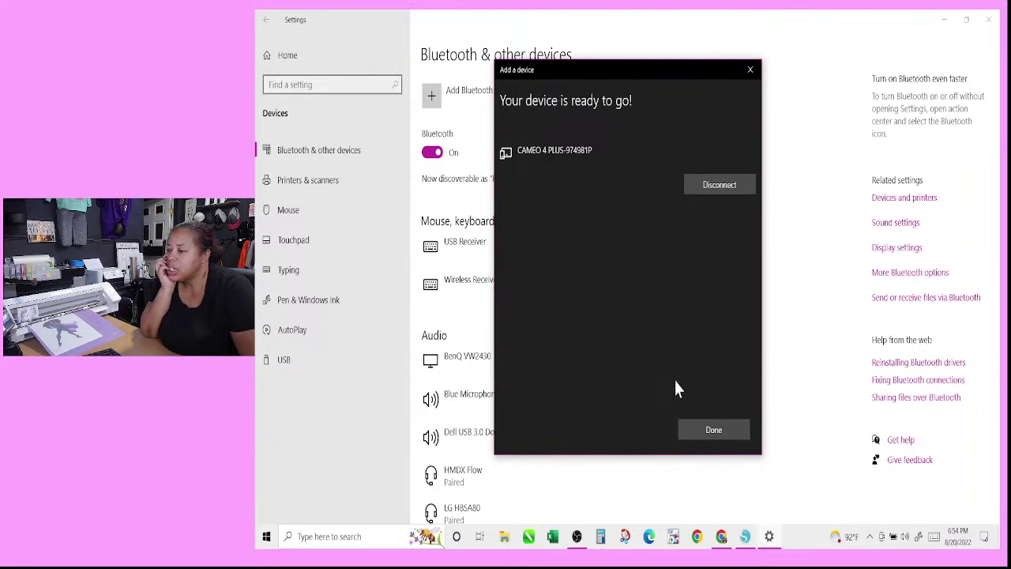
{"action": "left_click", "coordinate": [706, 435]}
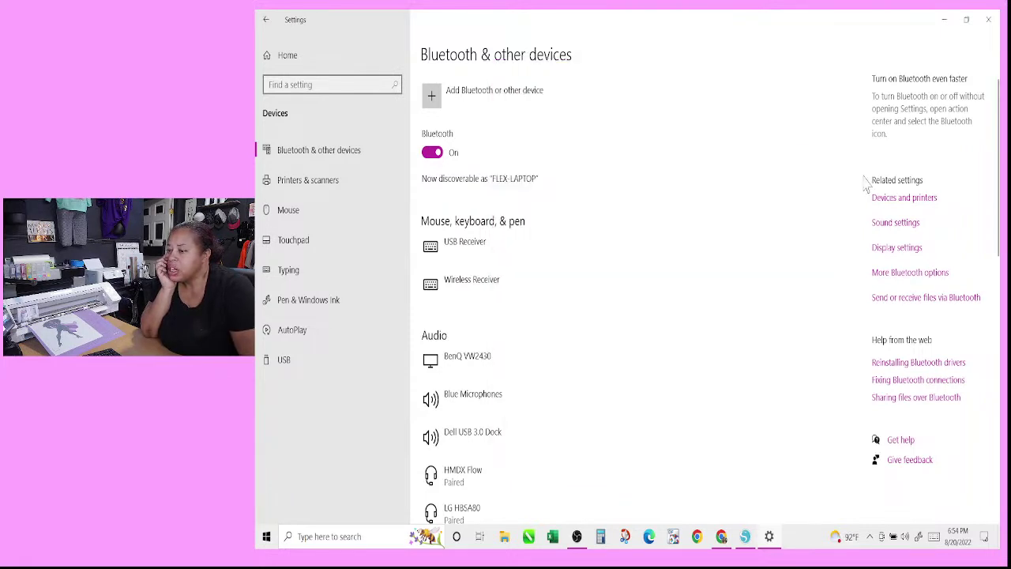
- Close Settings and connect to CAMEO 4 PLUS (Bluetooth) from the Silhouette Devices list
{"action": "left_click", "coordinate": [989, 21]}
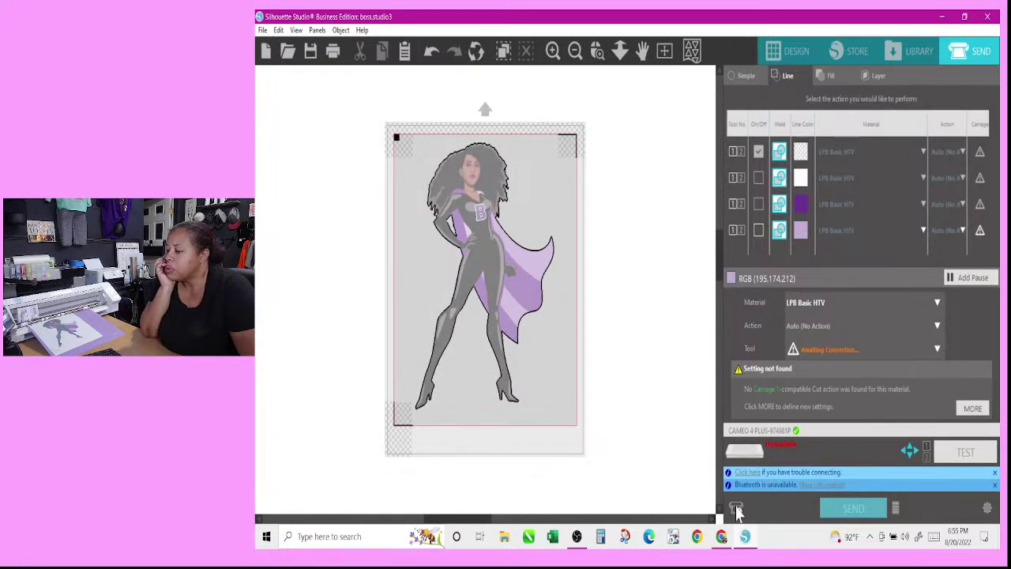
{"action": "left_click", "coordinate": [736, 512]}
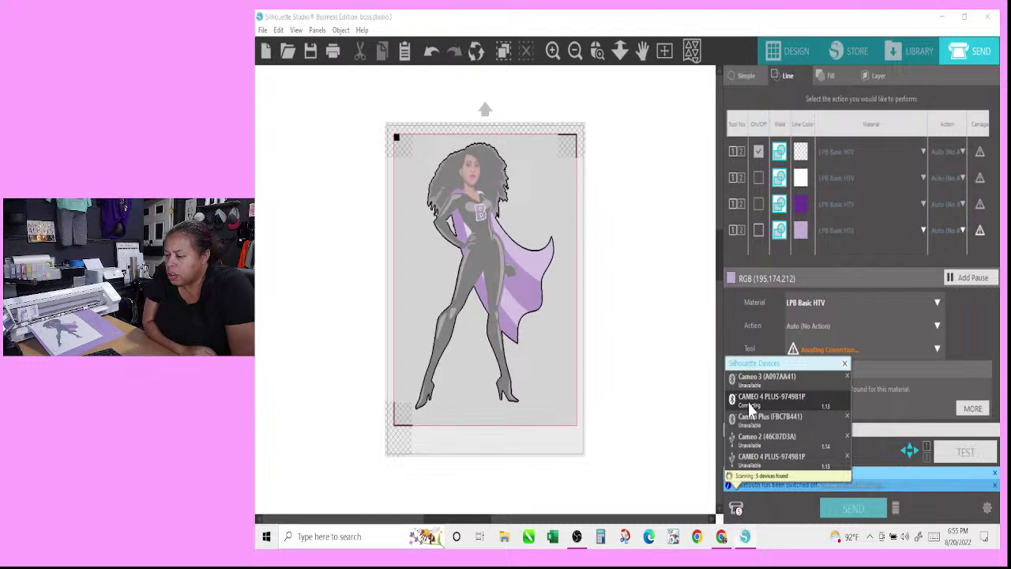
{"action": "left_click", "coordinate": [765, 409]}
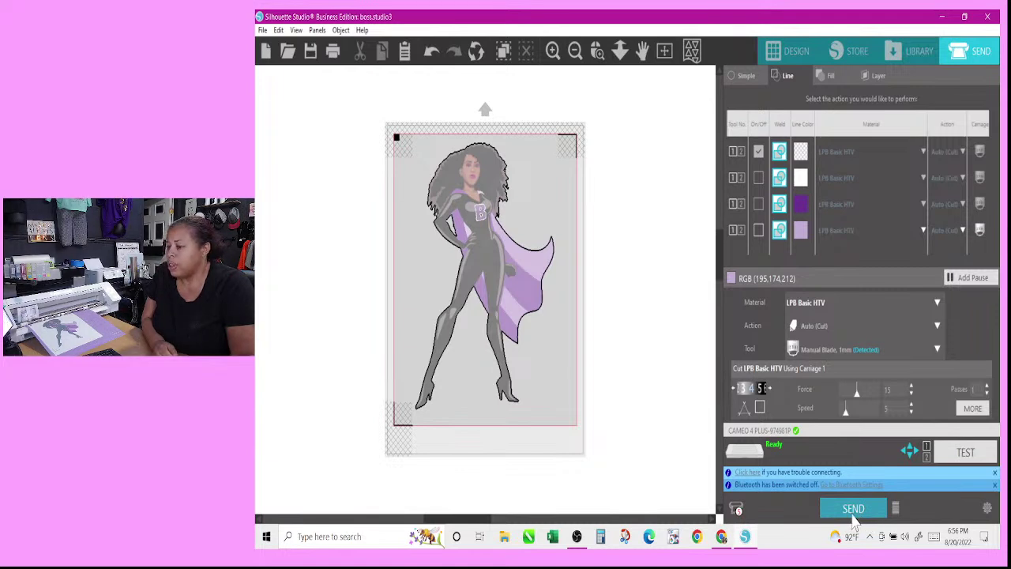
- Send the superhero design to cut with automatic registration, which fails to detect the marks
{"action": "left_click", "coordinate": [853, 509]}
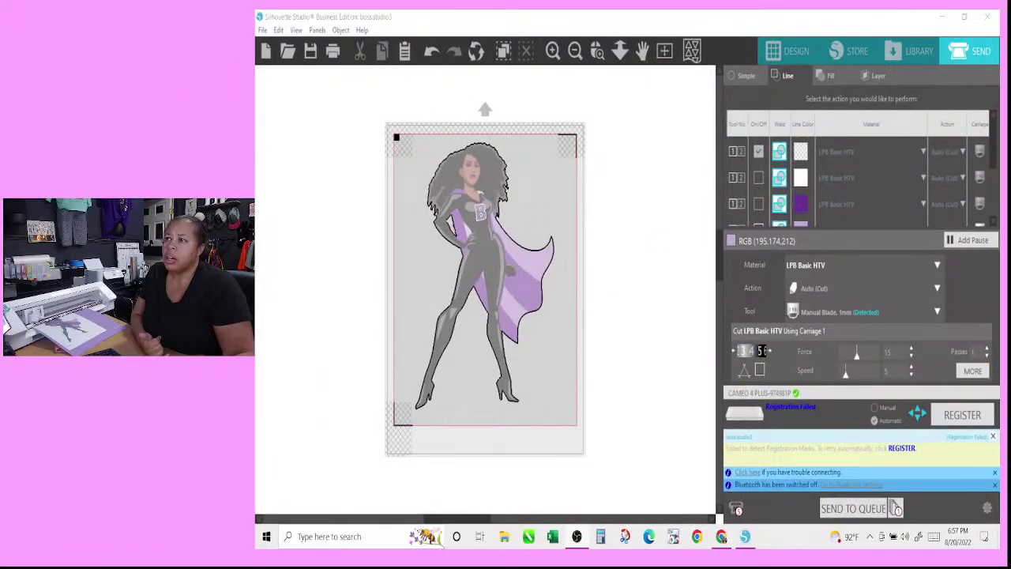
- Choose Manual registration and begin registering the printed marks
{"action": "left_click", "coordinate": [876, 409]}
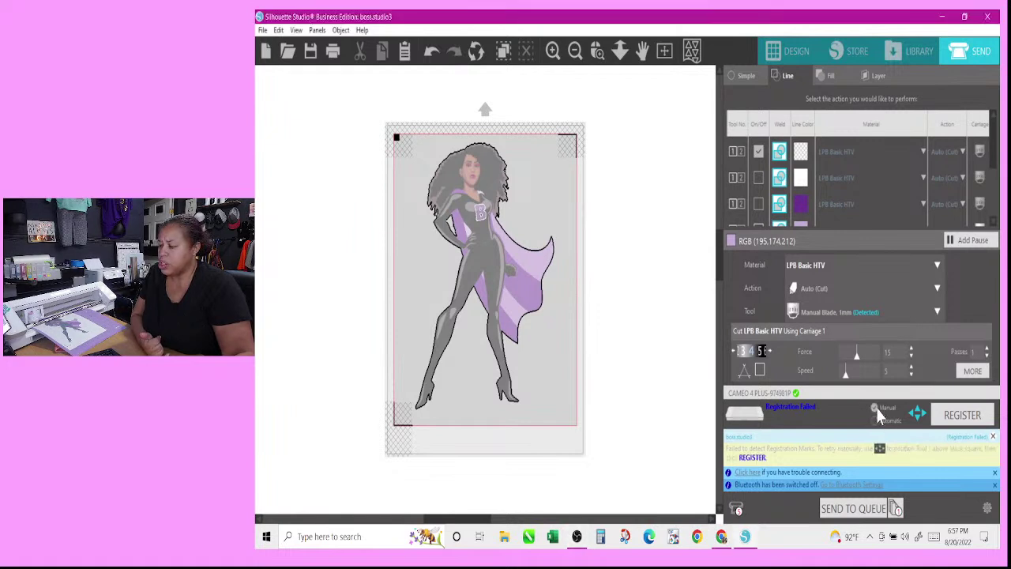
{"action": "left_click", "coordinate": [954, 419]}
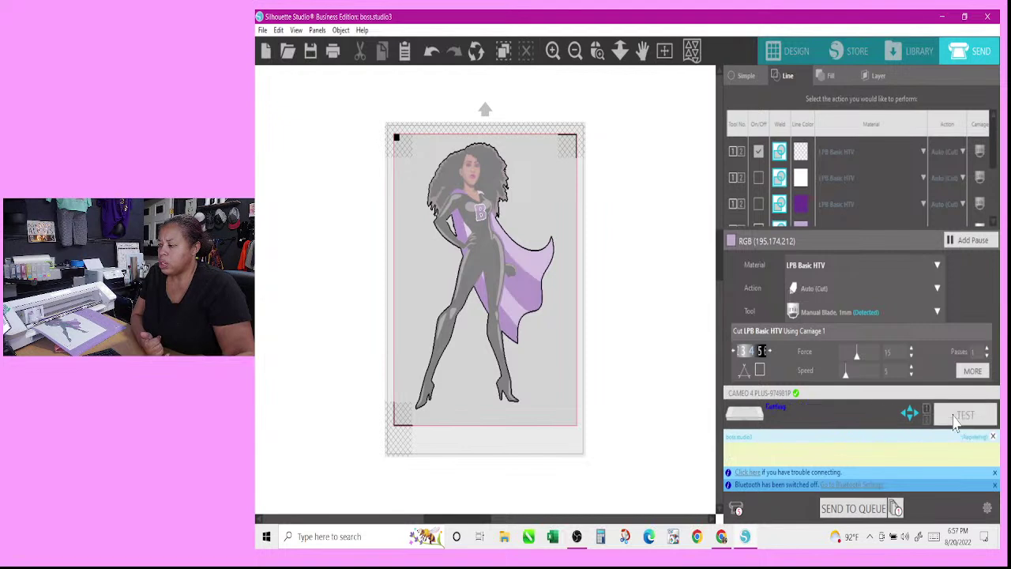